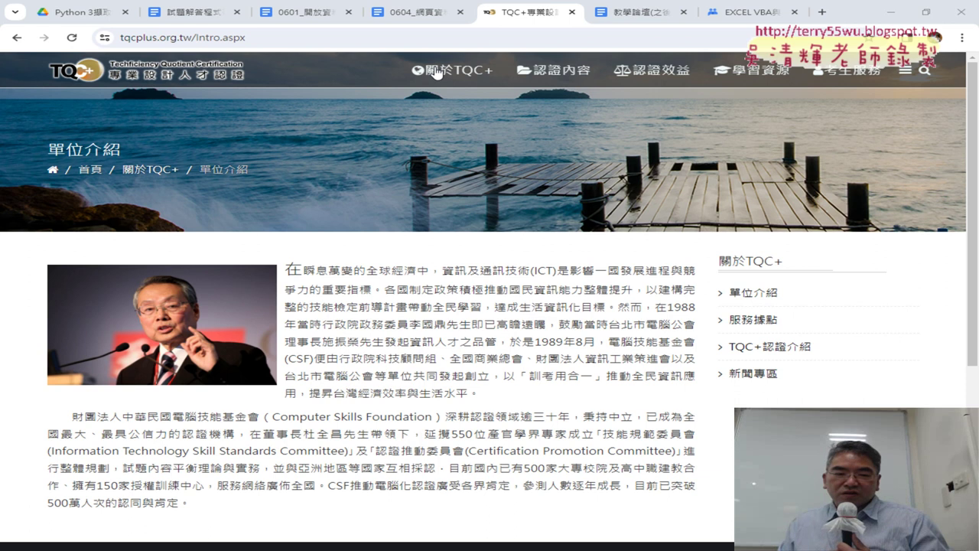
Step: Go to the 關於TQC+ introduction page and scroll through it
mouse_move(522, 80)
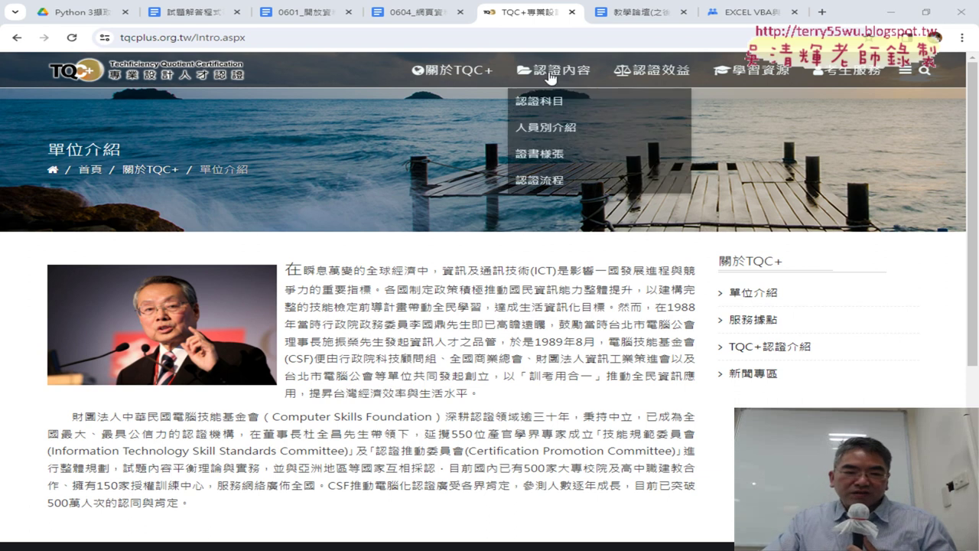
mouse_move(441, 76)
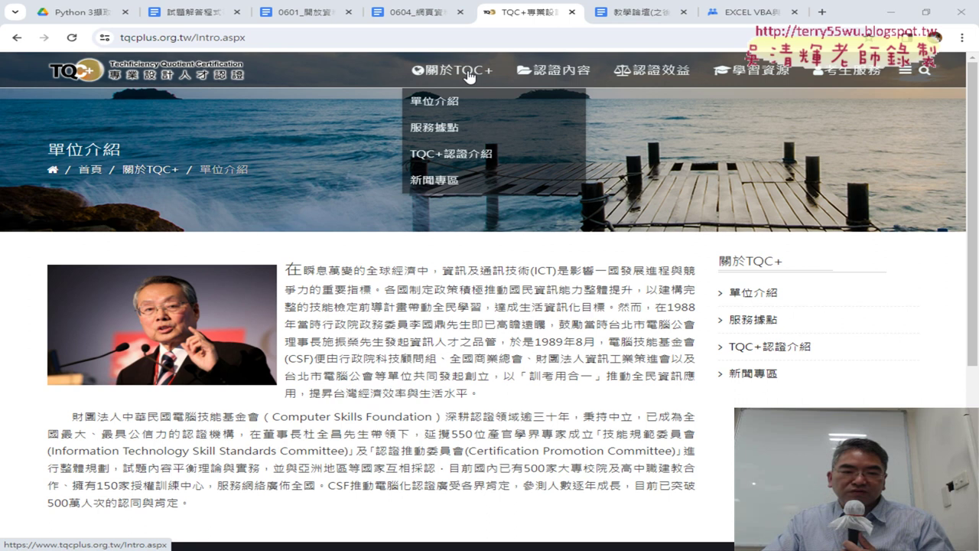
click(457, 76)
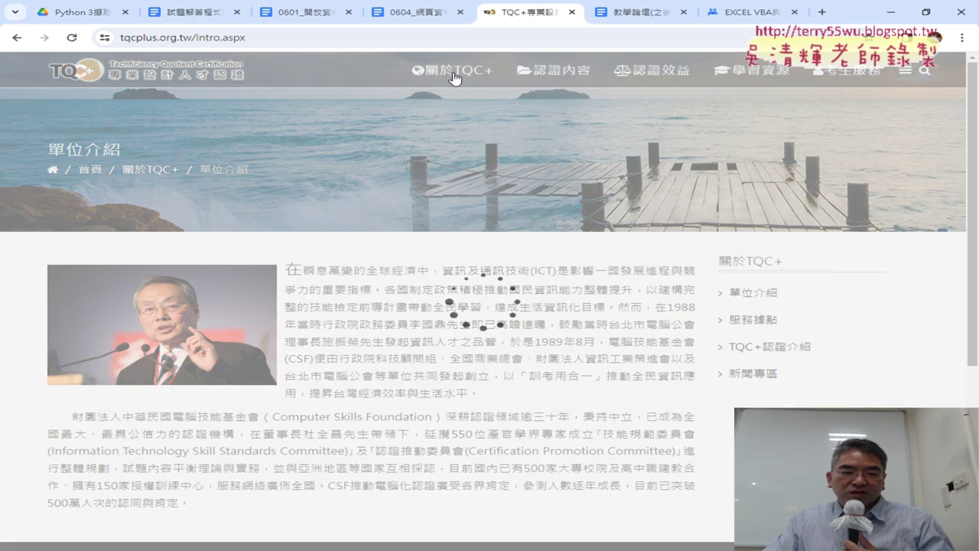
scroll(440, 225, down, 2)
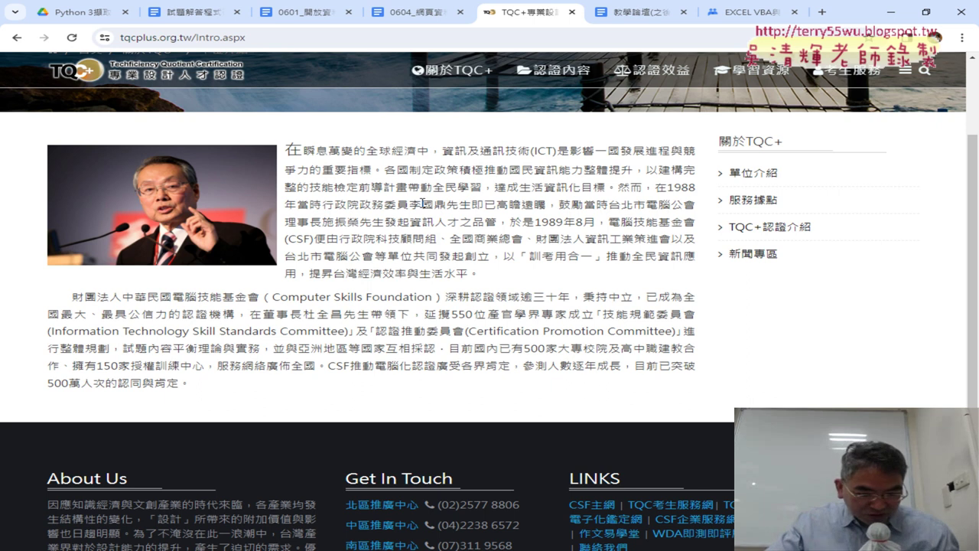
scroll(480, 240, down, 2)
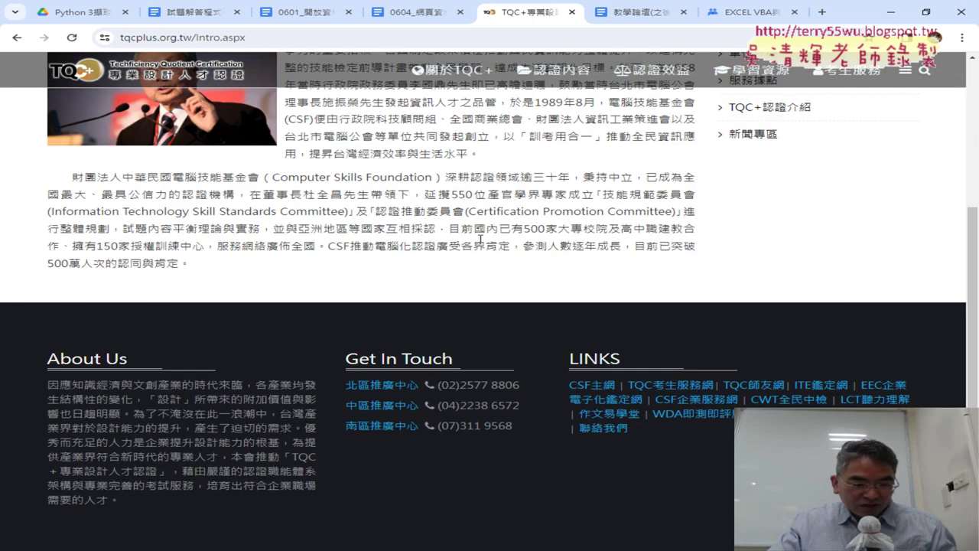
scroll(480, 240, up, 3)
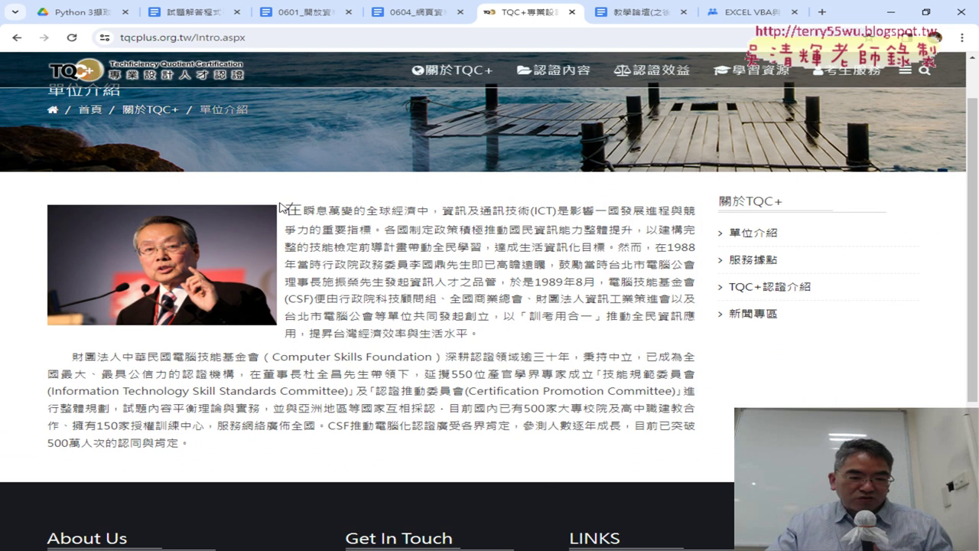
Step: Select the two intro paragraphs, then the About Us paragraph in the footer
drag(280, 206, 418, 425)
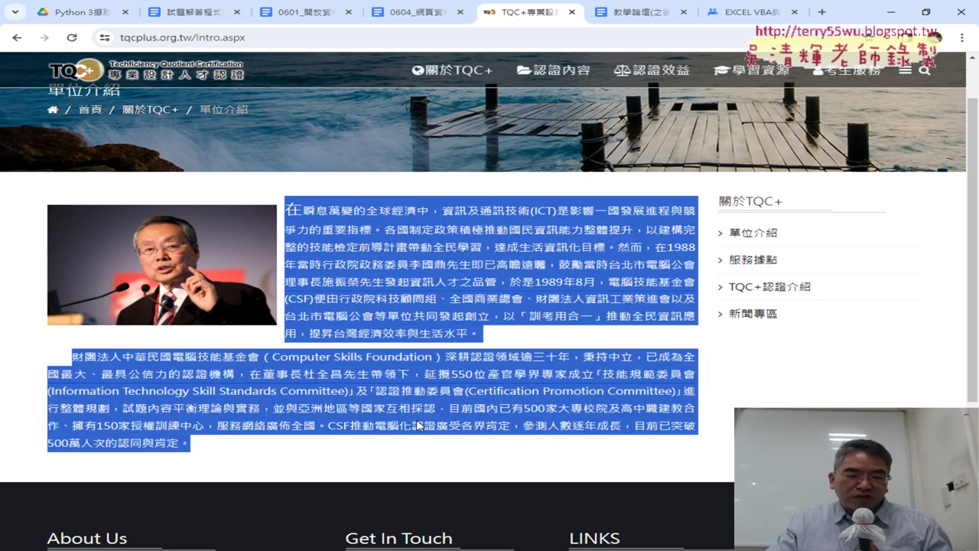
scroll(418, 425, down, 3)
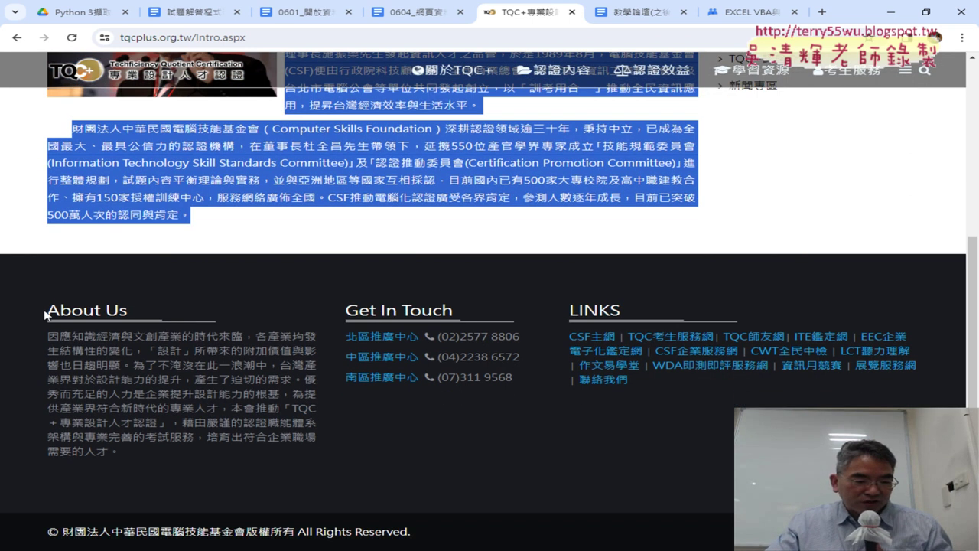
drag(44, 335, 226, 454)
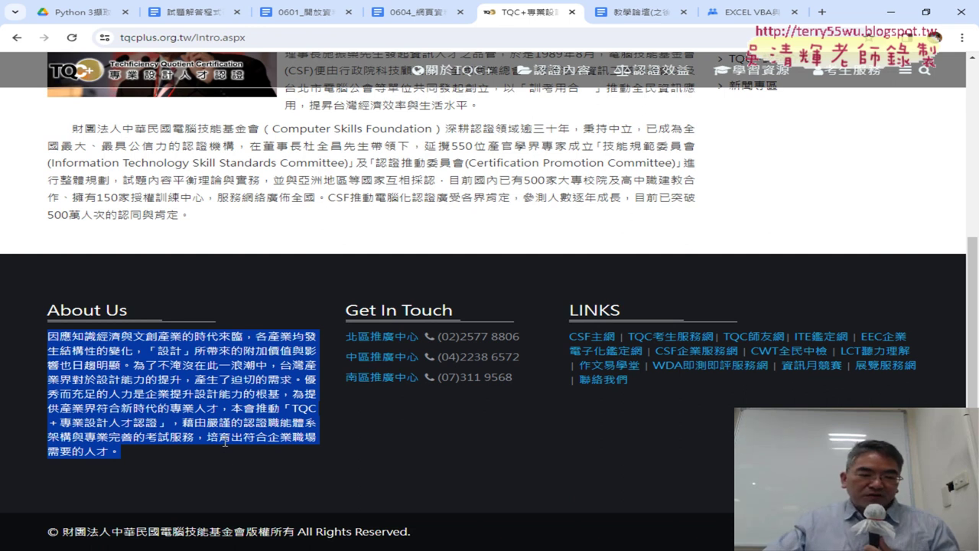
mouse_move(42, 337)
mouse_down()
mouse_move(119, 350)
mouse_move(178, 450)
mouse_up()
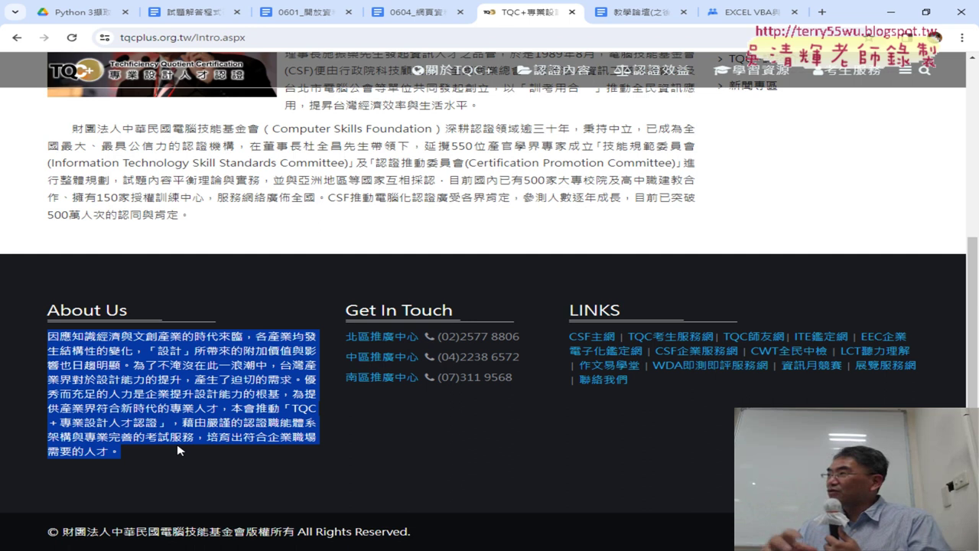
right_click(206, 381)
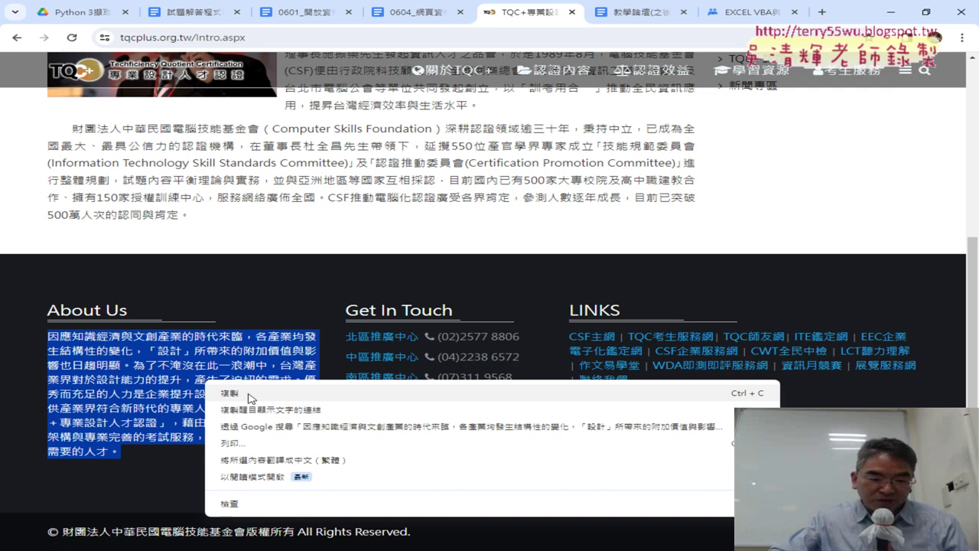
click(375, 461)
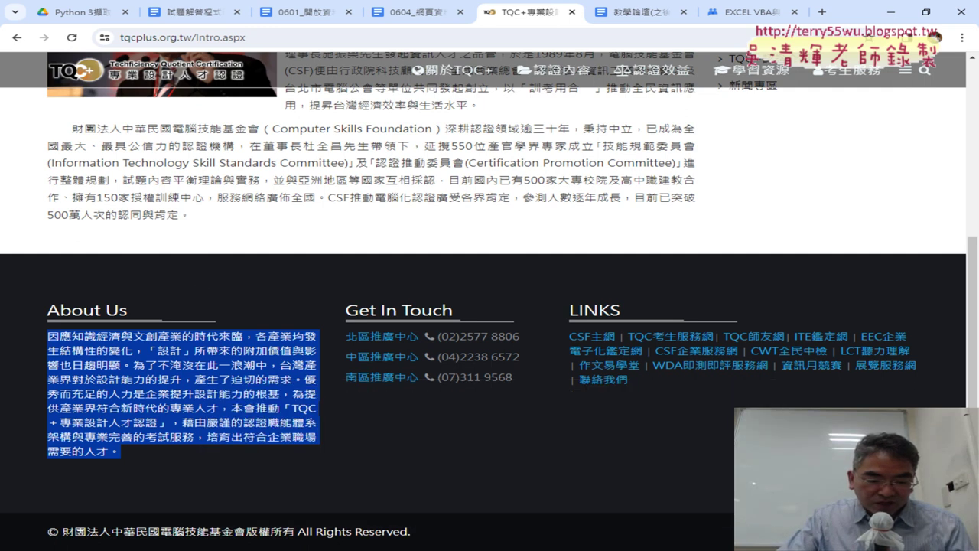
key(alt+Tab)
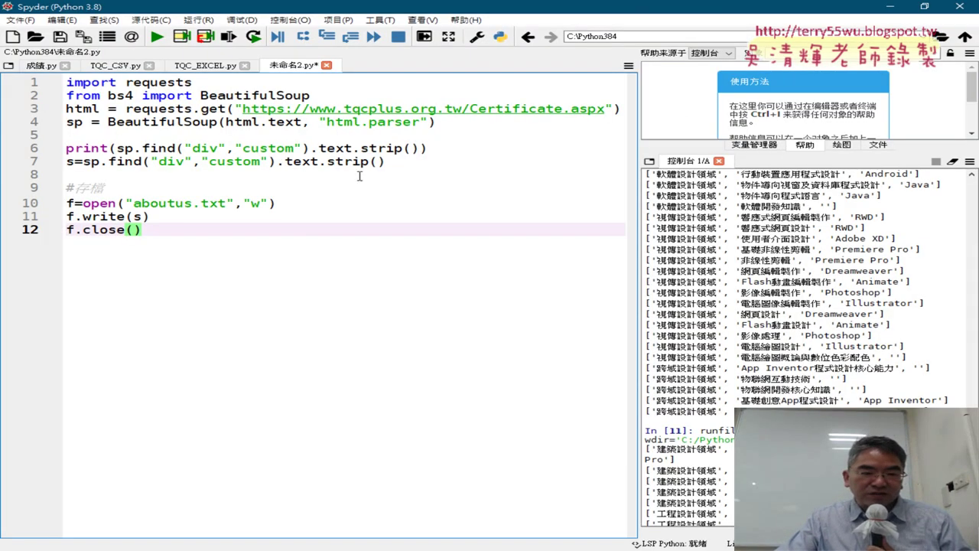
drag(465, 127, 67, 82)
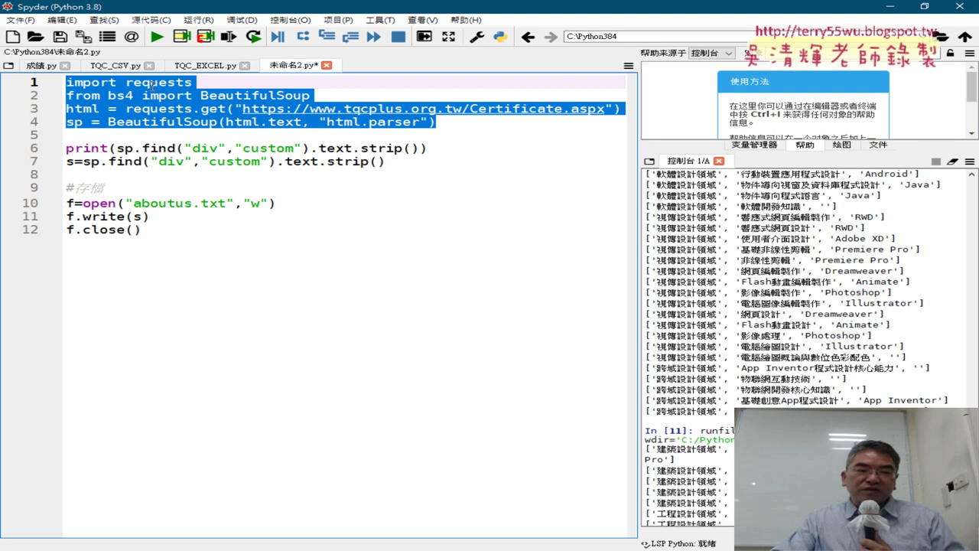
mouse_move(151, 85)
drag(196, 83, 49, 74)
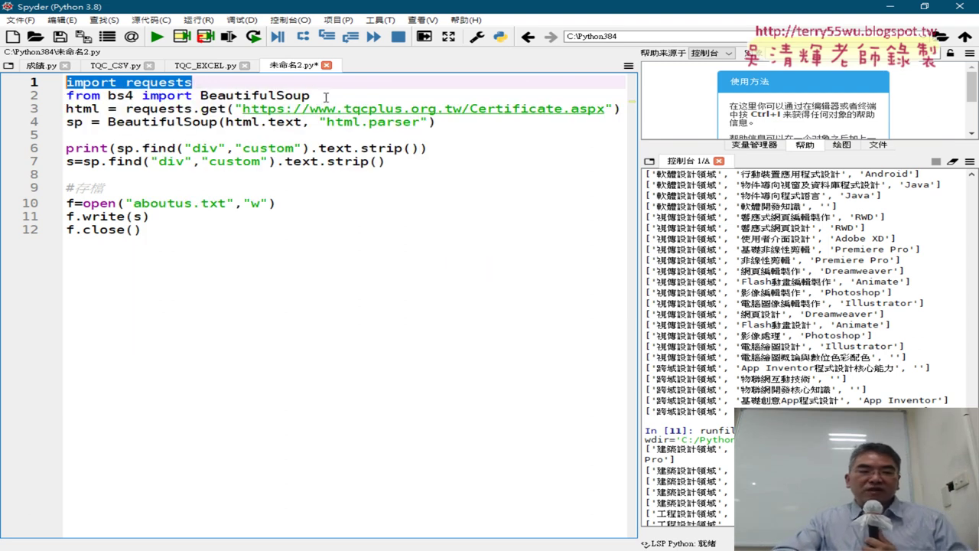
drag(310, 95, 201, 95)
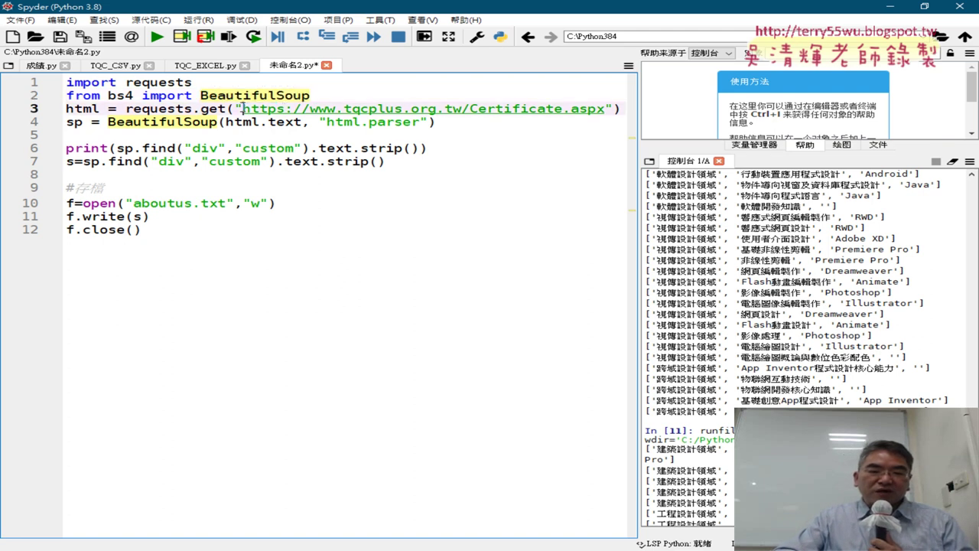
drag(243, 109, 606, 109)
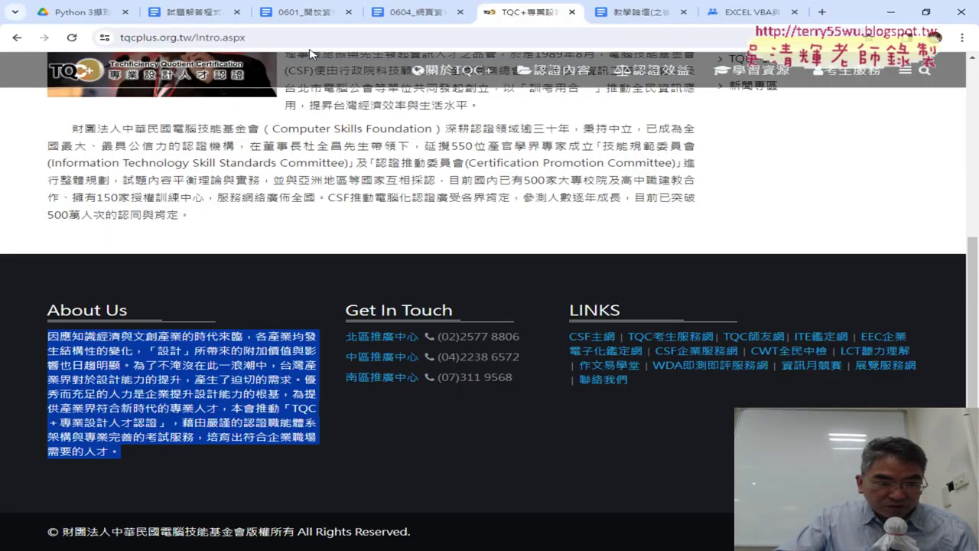
Step: Copy the Intro.aspx page address from Chrome's address bar
click(246, 37)
right_click(251, 36)
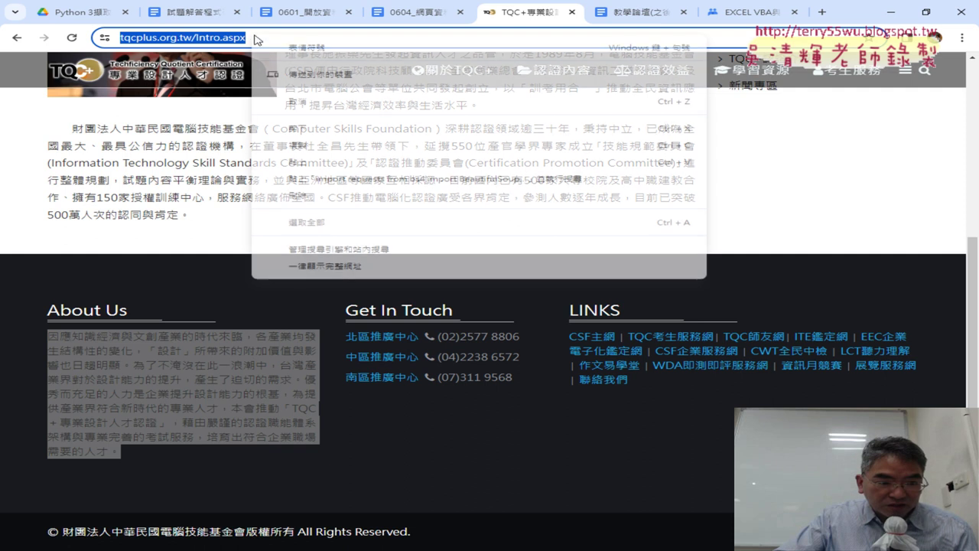
click(320, 146)
Step: Paste the Intro.aspx address over the old Certificate.aspx URL on line 3
click(891, 12)
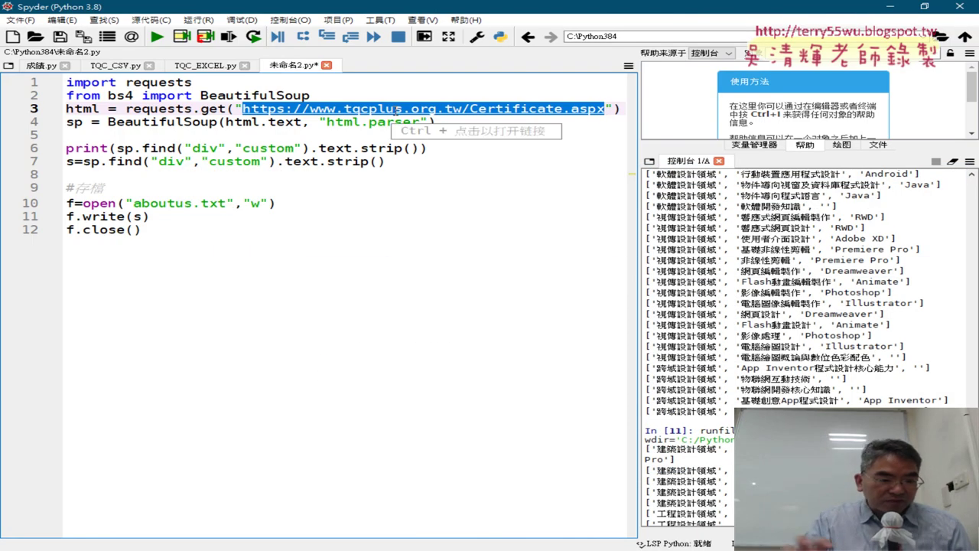
key(ctrl+v)
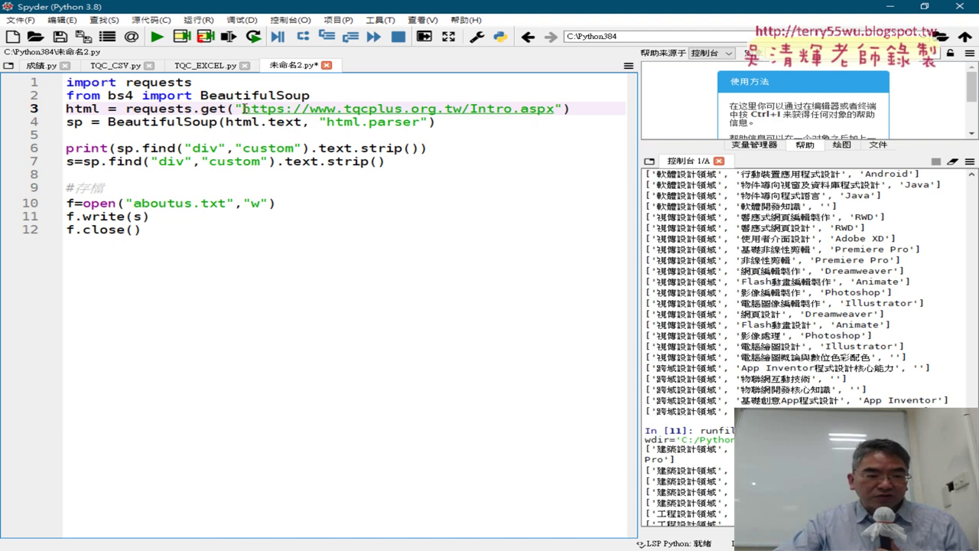
drag(244, 109, 556, 108)
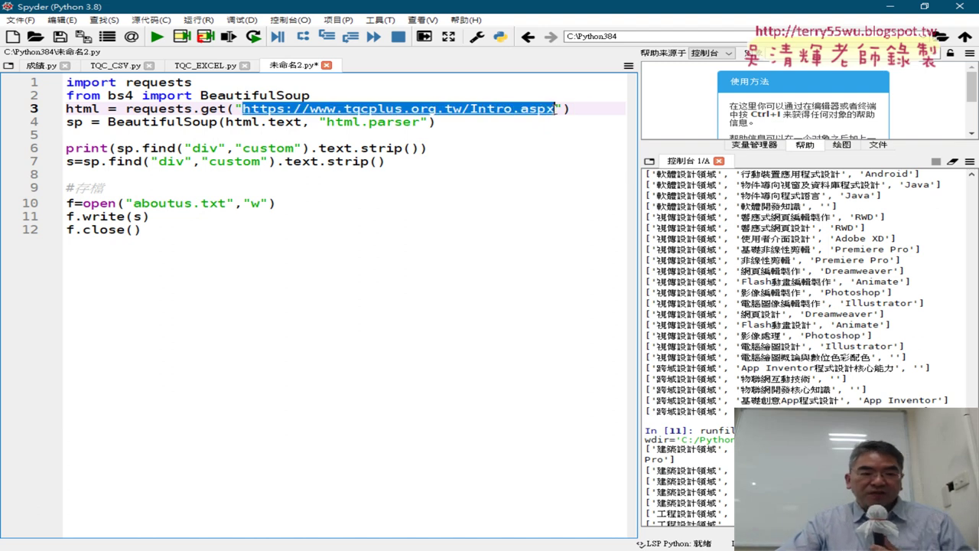
drag(494, 122, 42, 89)
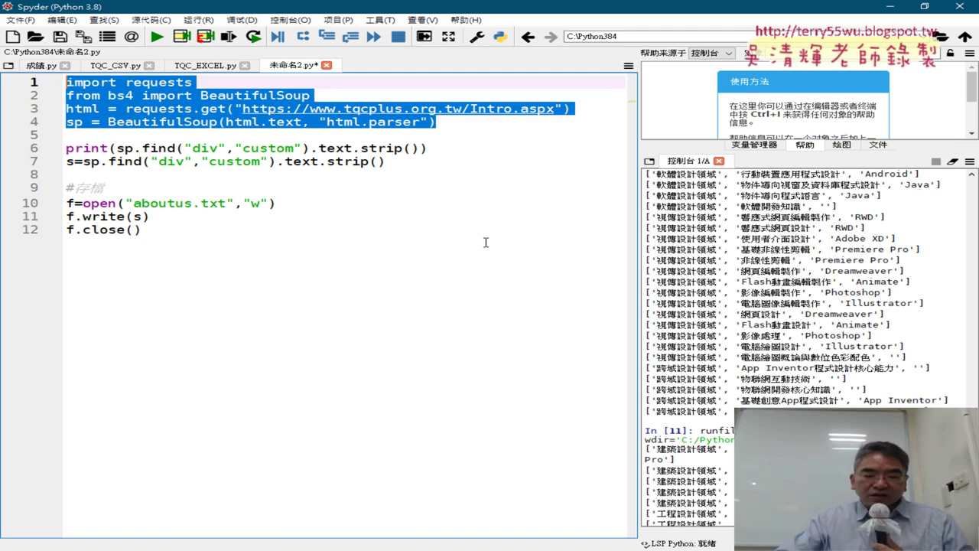
key(alt+Tab)
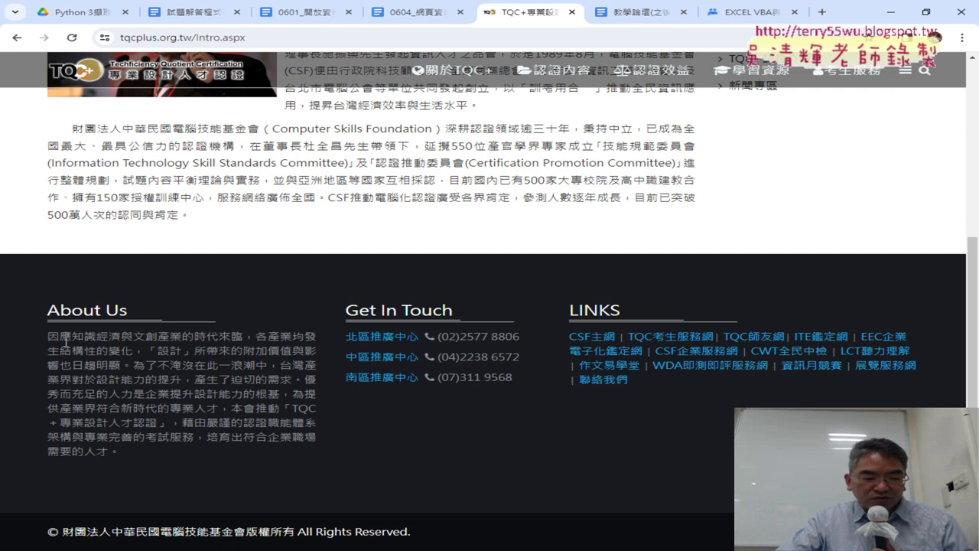
Step: Inspect the About Us footer paragraph in Chrome's developer tools
drag(58, 332, 208, 457)
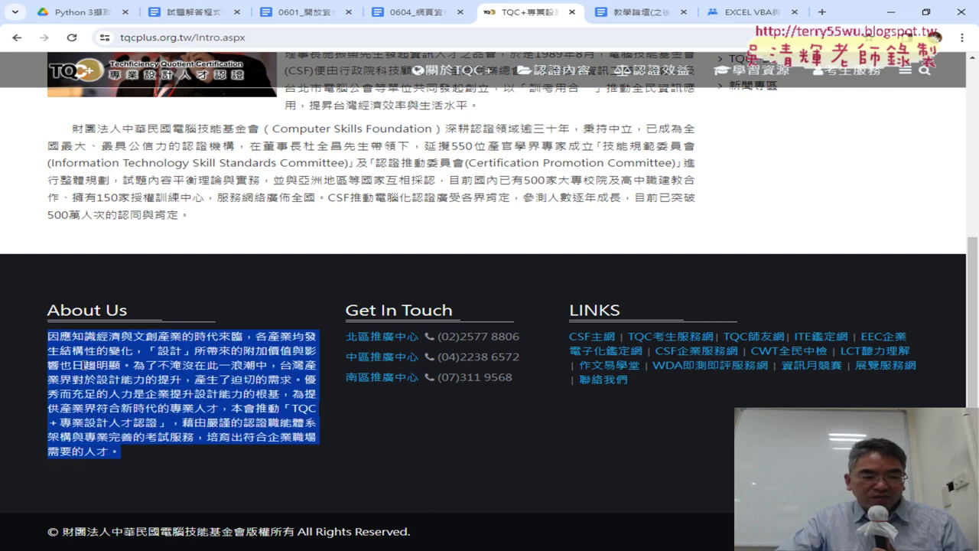
click(202, 337)
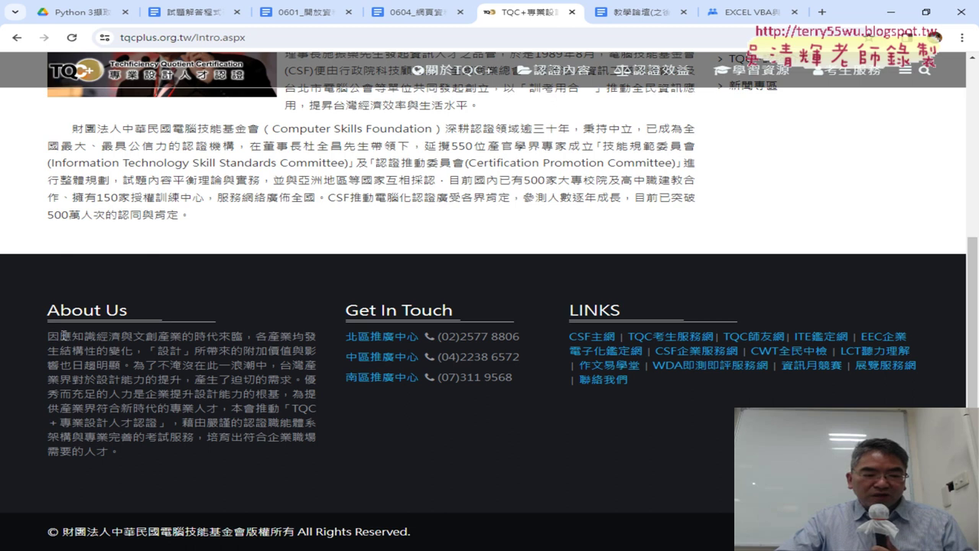
right_click(65, 334)
click(132, 329)
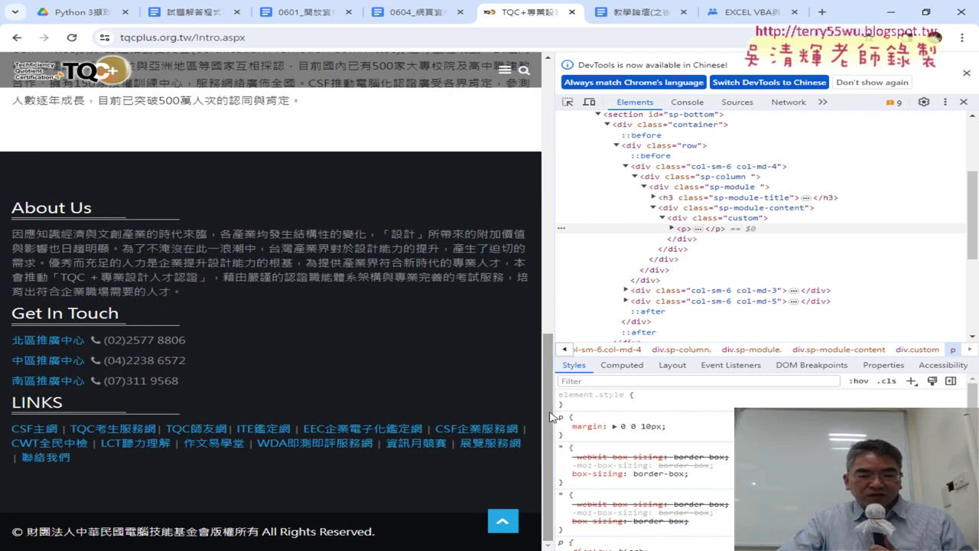
Step: Expand the div with class "custom" to reveal its p child
click(672, 228)
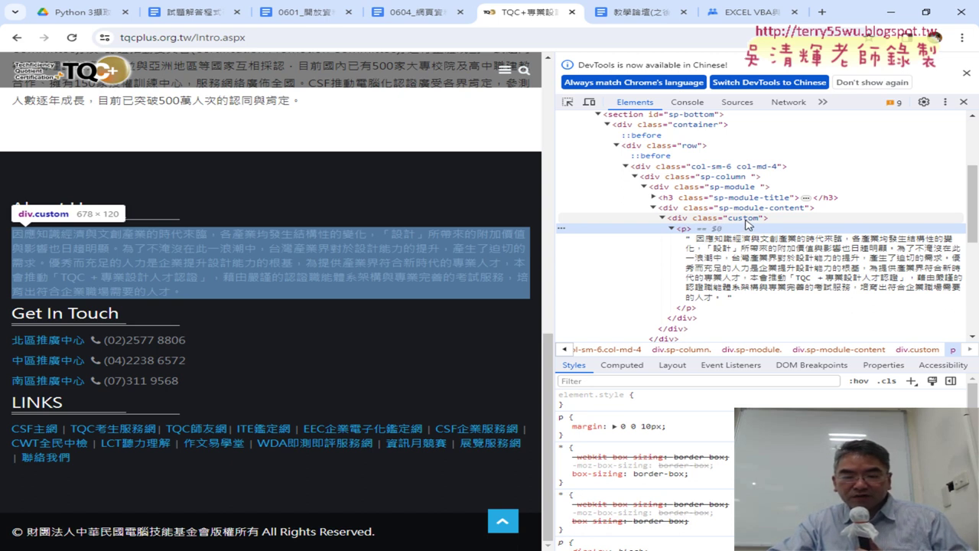
click(663, 218)
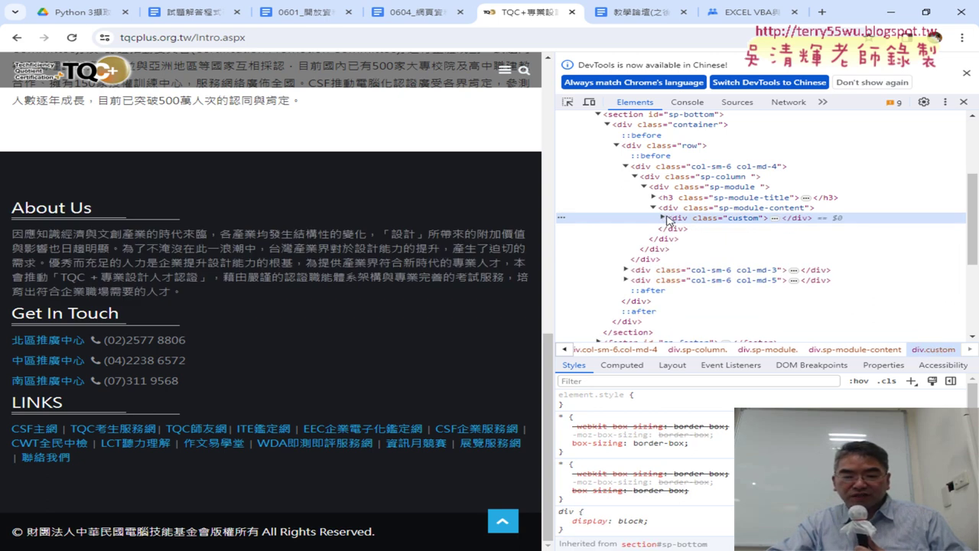
click(664, 218)
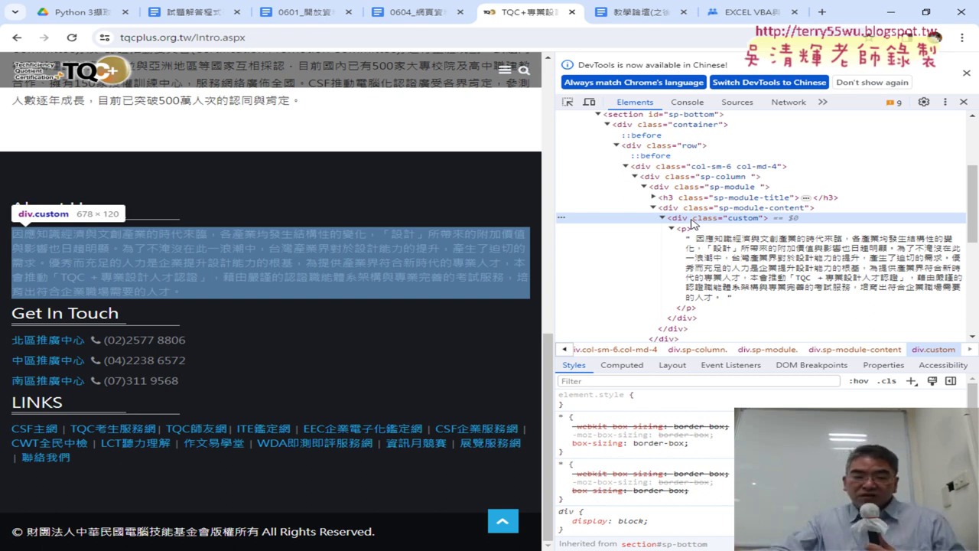
key(alt+Tab)
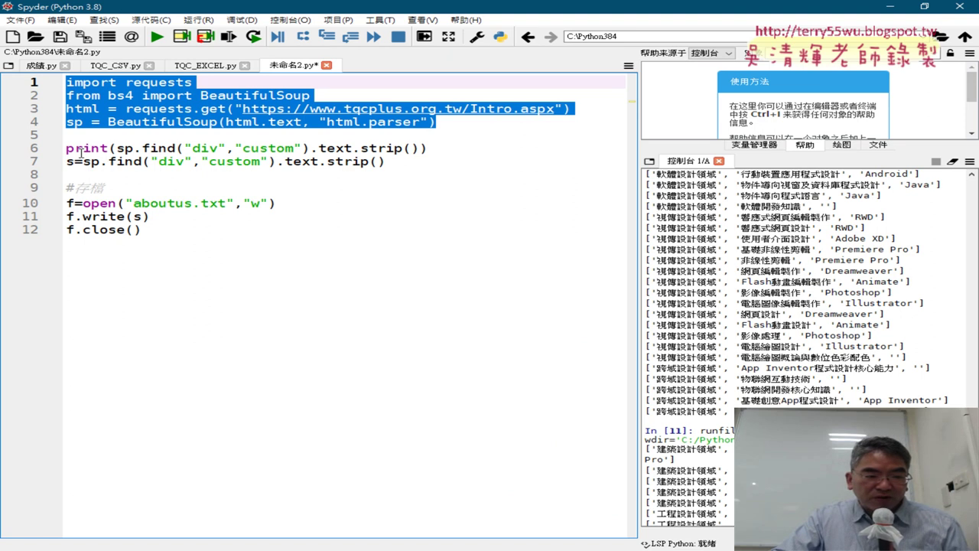
drag(115, 148, 166, 147)
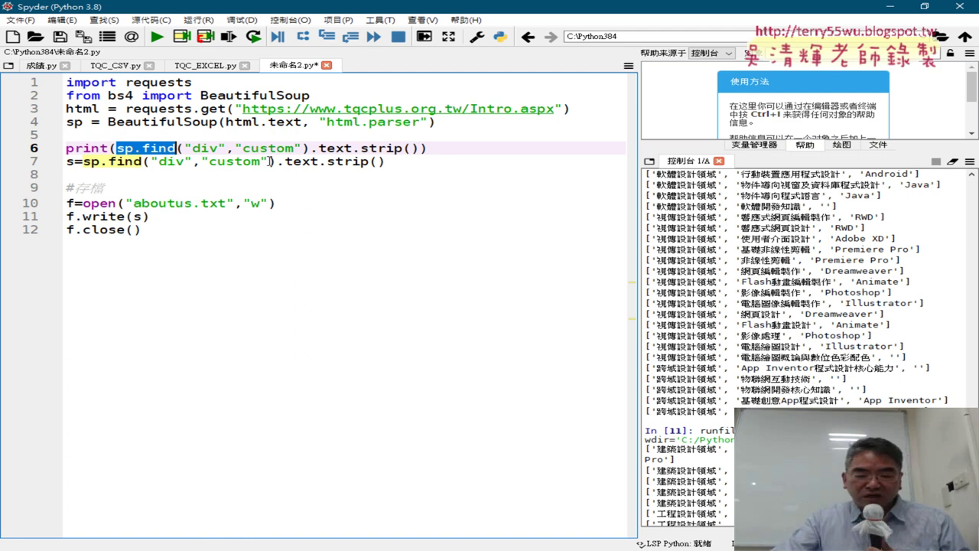
Step: Resize the DevTools pane beside the TQC+ page
key(alt+Tab)
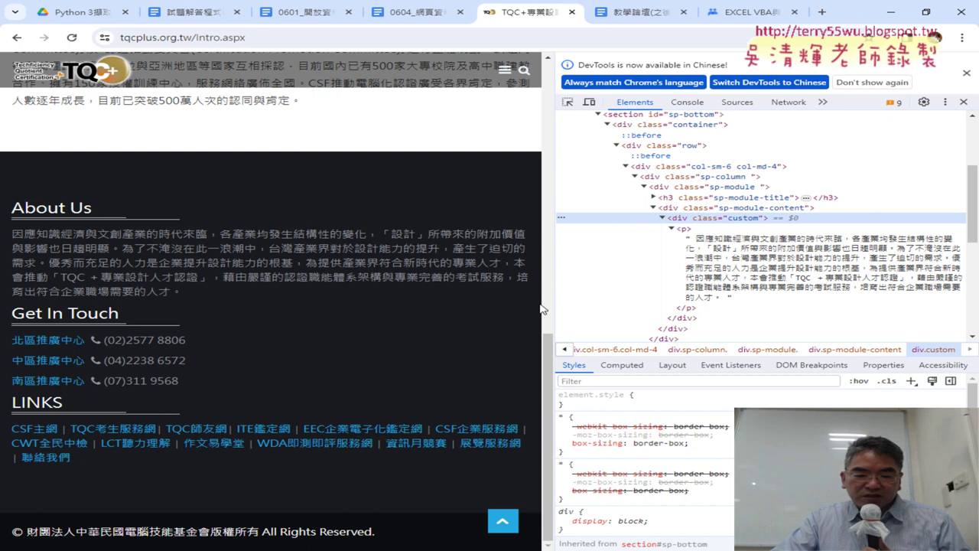
drag(557, 272, 372, 268)
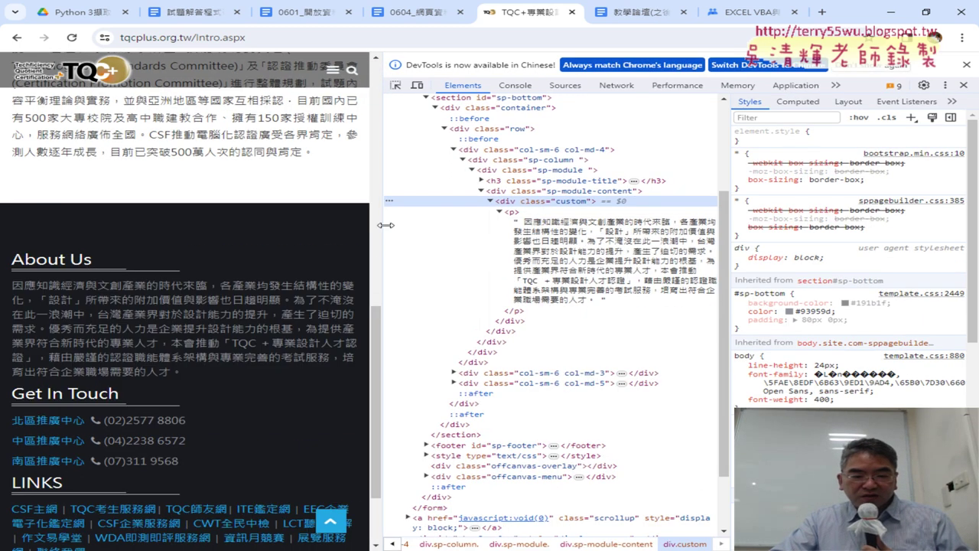
drag(375, 226, 505, 226)
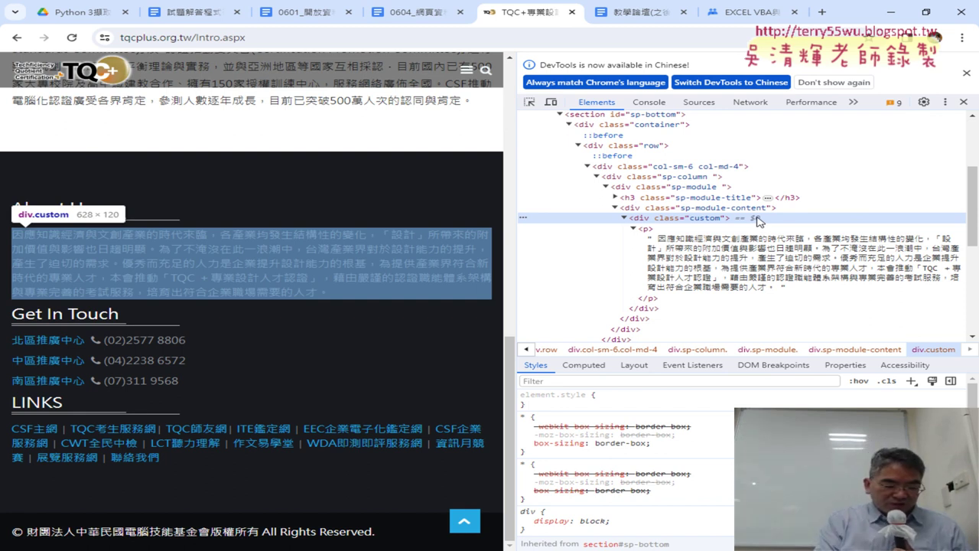
Step: Start an element search and copy the div's class="custom" attribute text
key(ctrl+f)
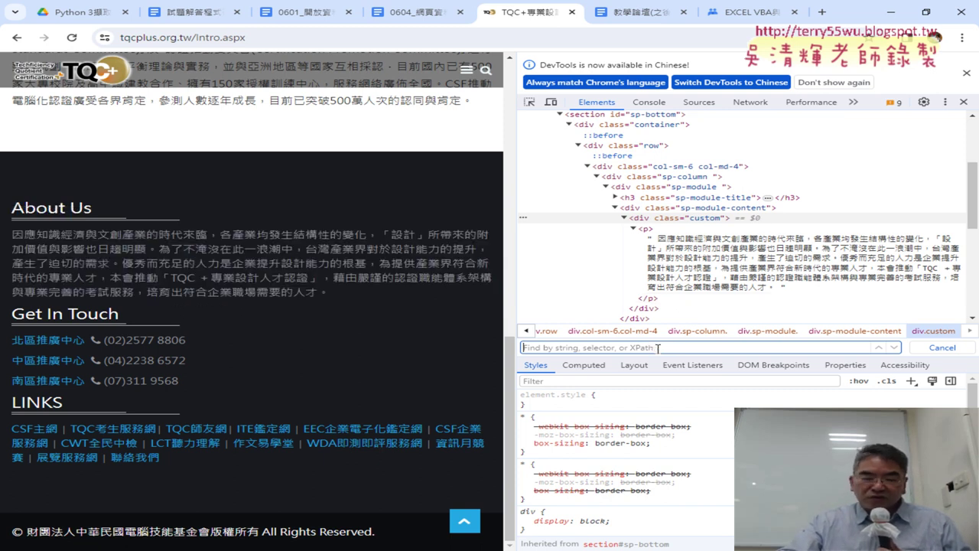
double_click(704, 218)
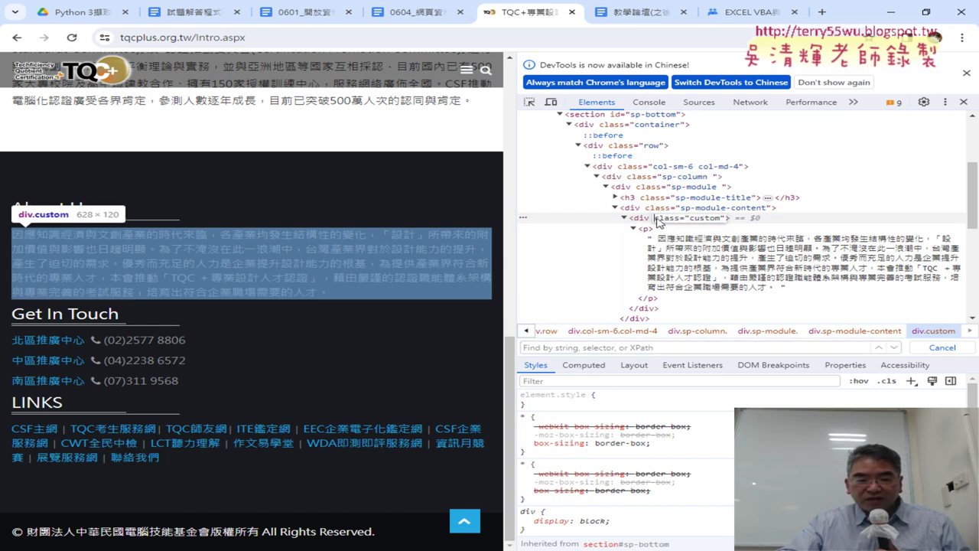
drag(655, 218, 722, 225)
key(ctrl+c)
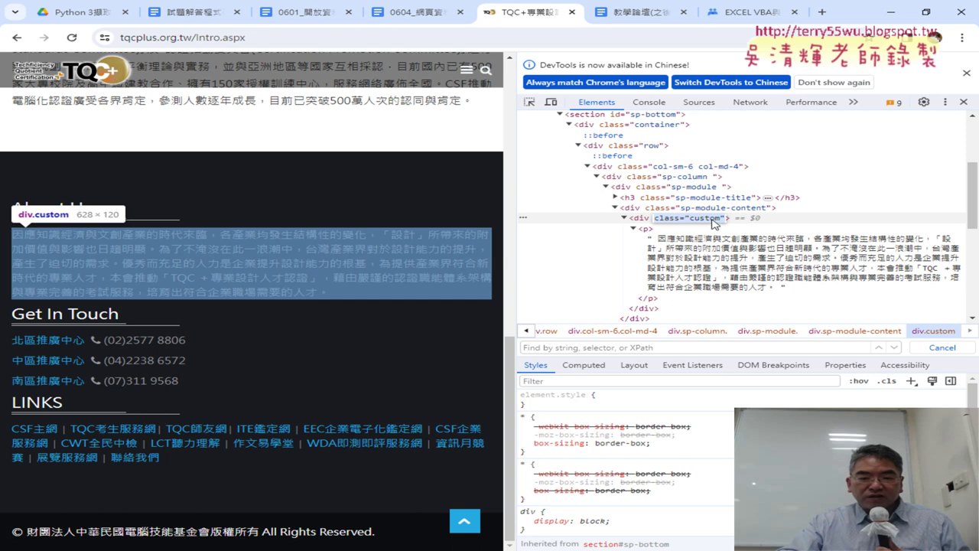
right_click(713, 223)
click(616, 273)
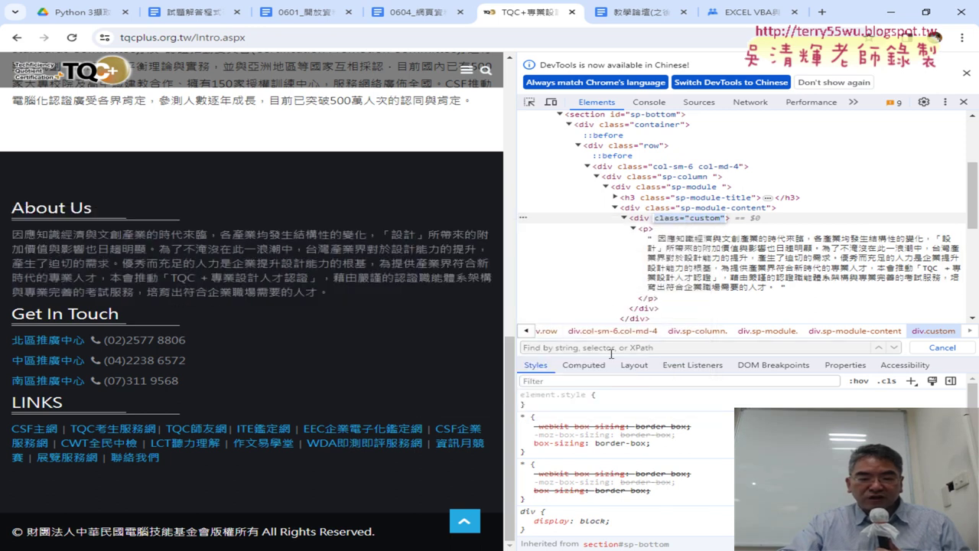
Step: Search the element tree for custom, trimming the pasted attribute to the class name
click(610, 349)
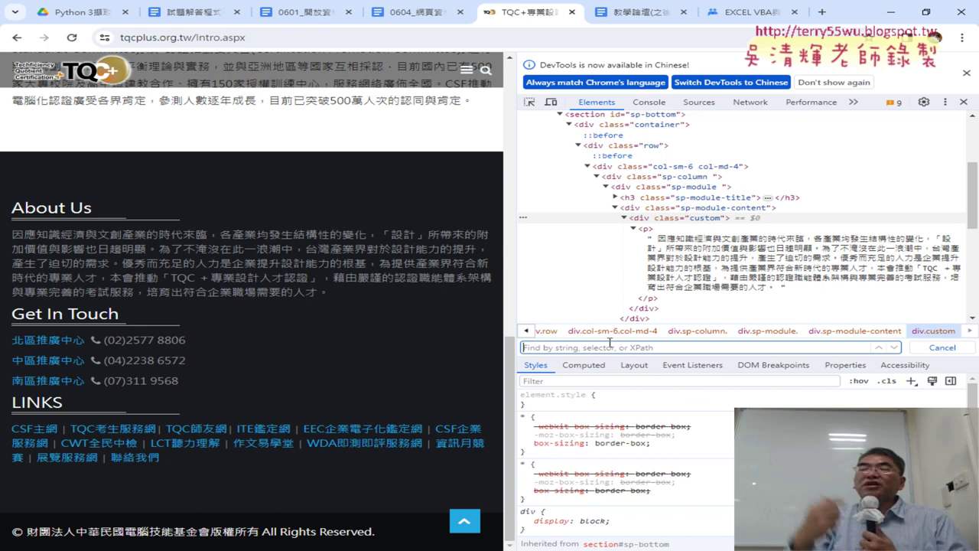
key(ctrl+v)
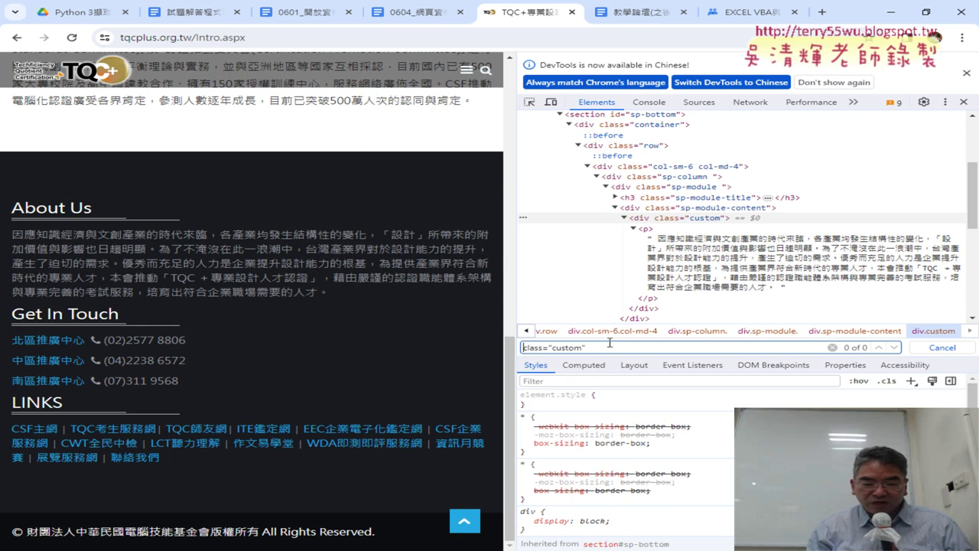
key(Delete)
key(Delete)
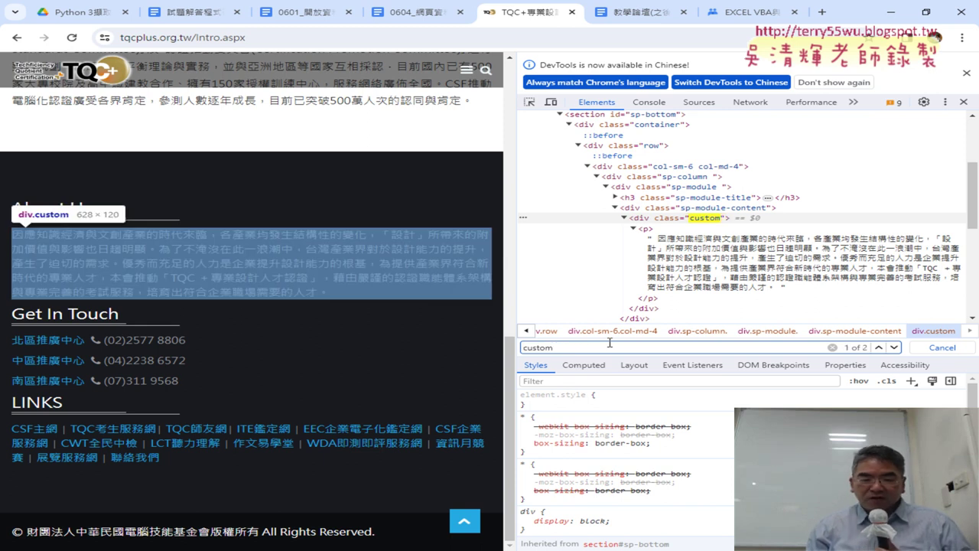
key(BackSpace)
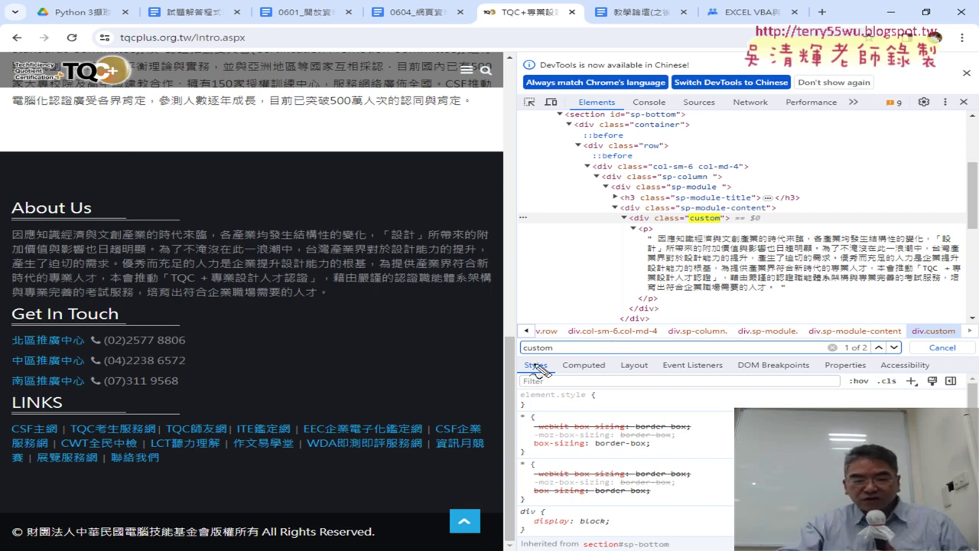
drag(563, 358, 569, 344)
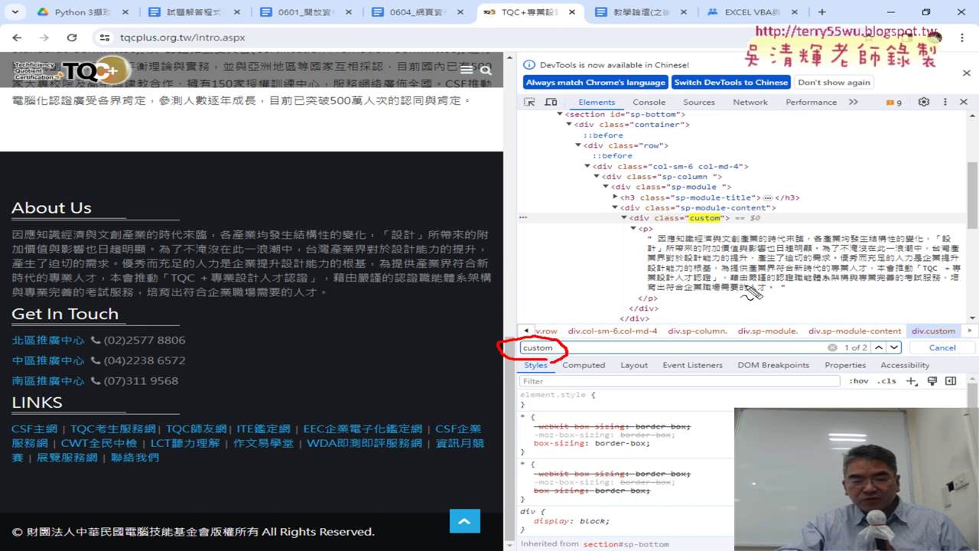
drag(717, 226, 684, 227)
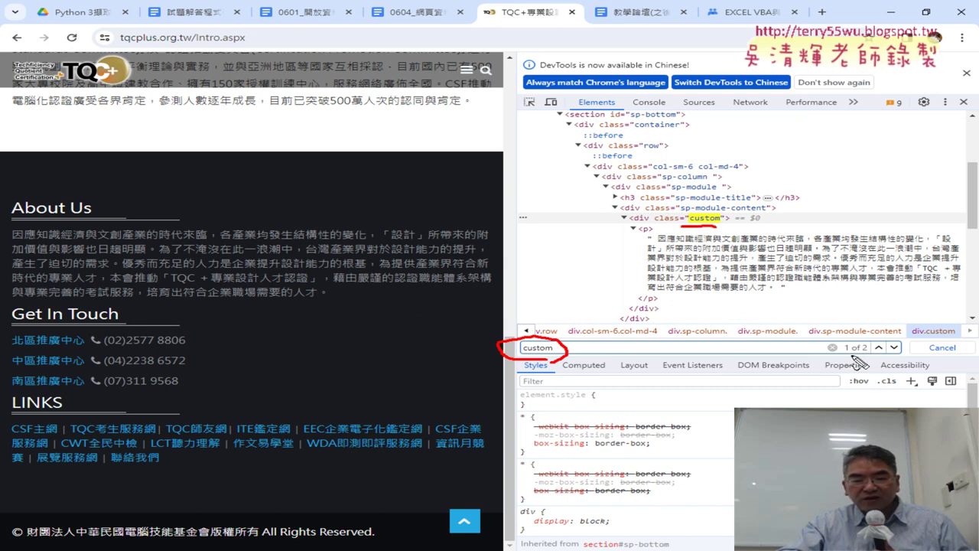
drag(844, 354, 872, 354)
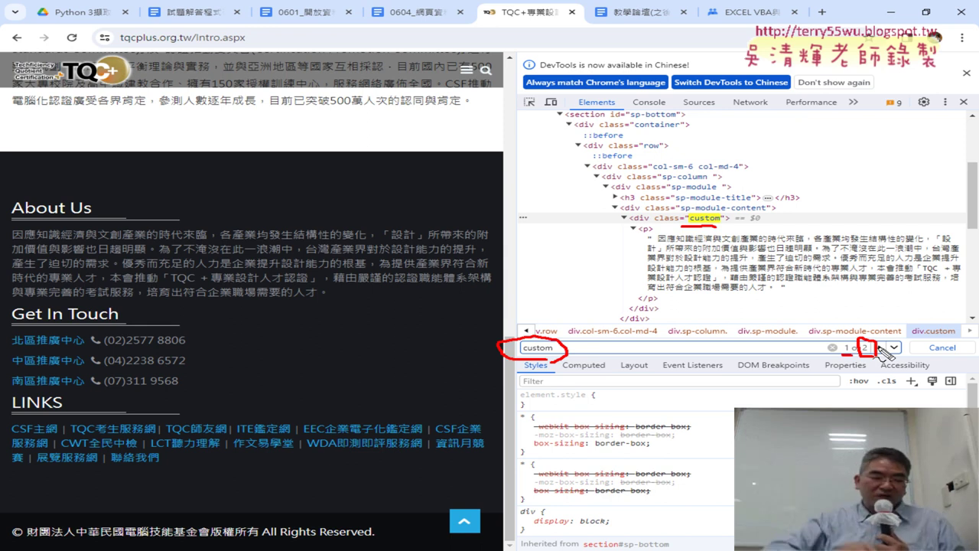
Step: Jump to the second custom match wrapping the LINKS list, then back to the first
key(Escape)
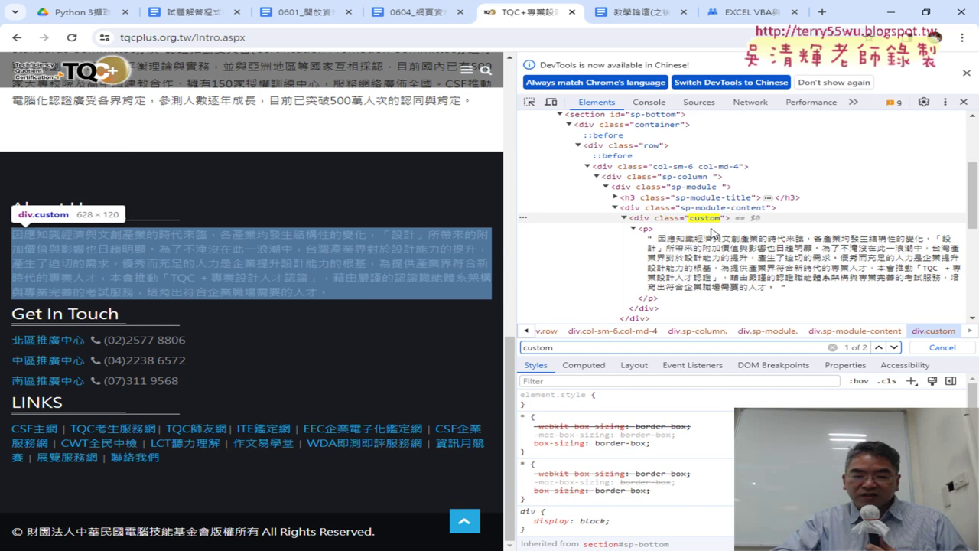
click(894, 348)
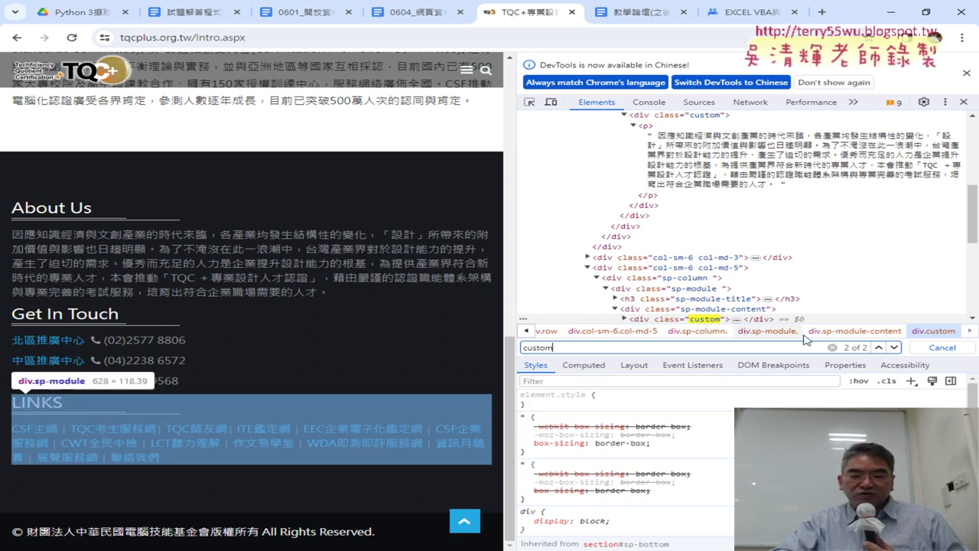
click(880, 348)
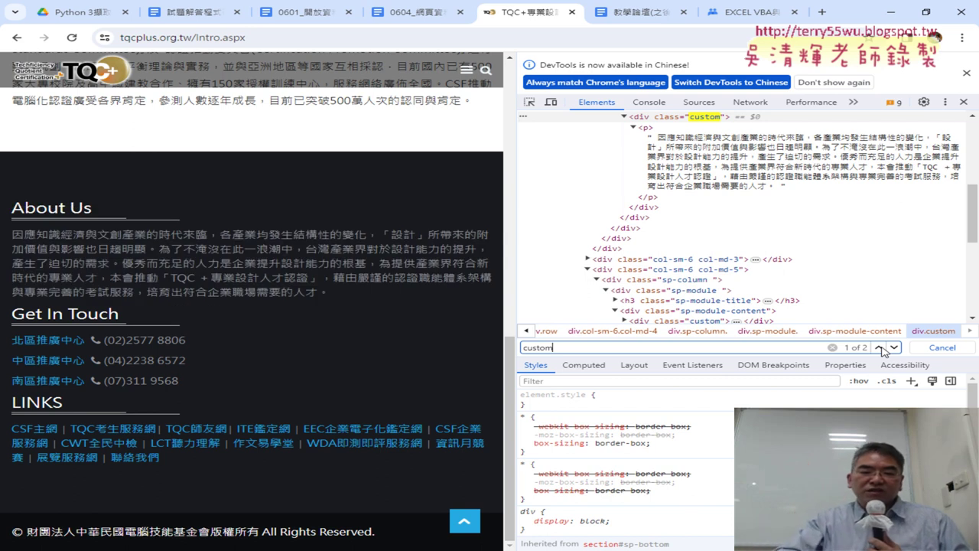
Step: Comment out the text-saving lines 7–12 with Ctrl+1
click(892, 14)
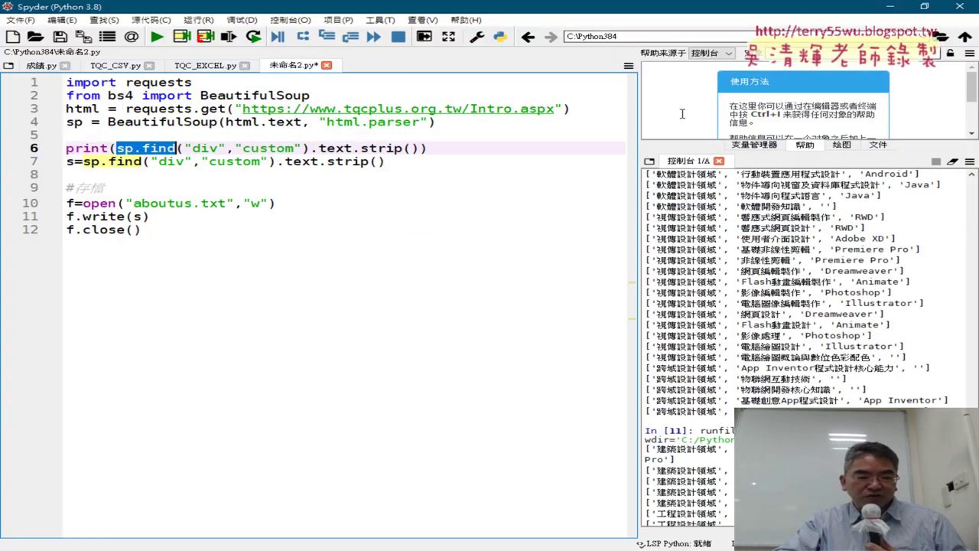
click(200, 148)
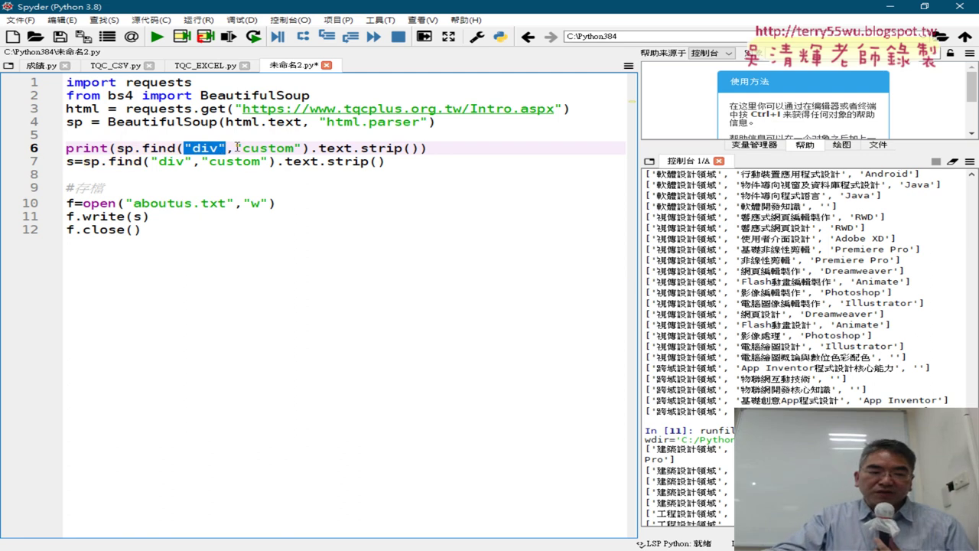
drag(235, 148, 304, 148)
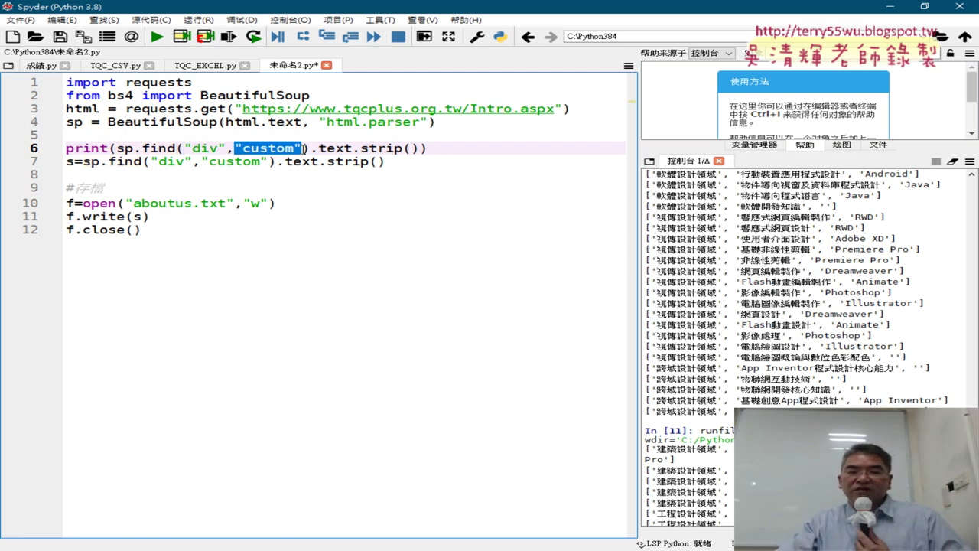
mouse_move(304, 148)
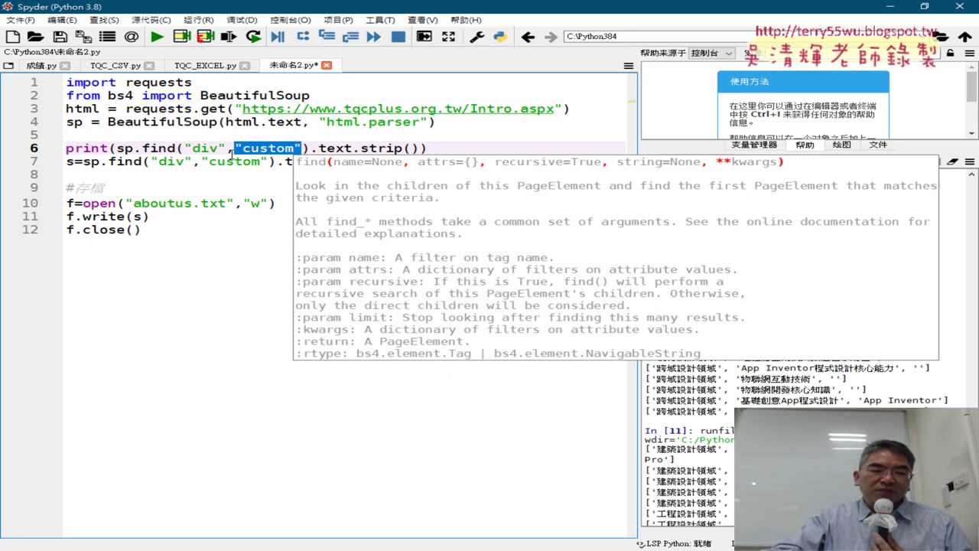
click(221, 282)
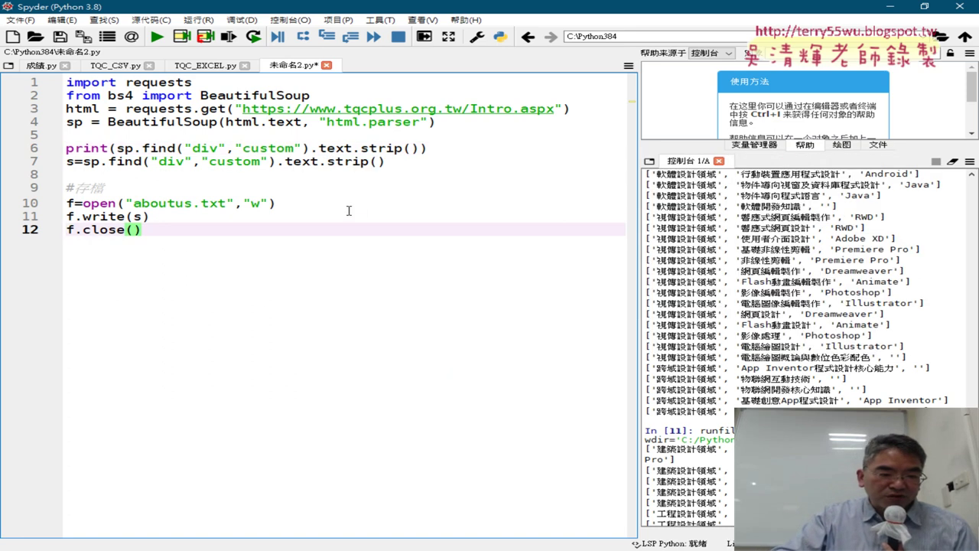
drag(206, 238, 81, 162)
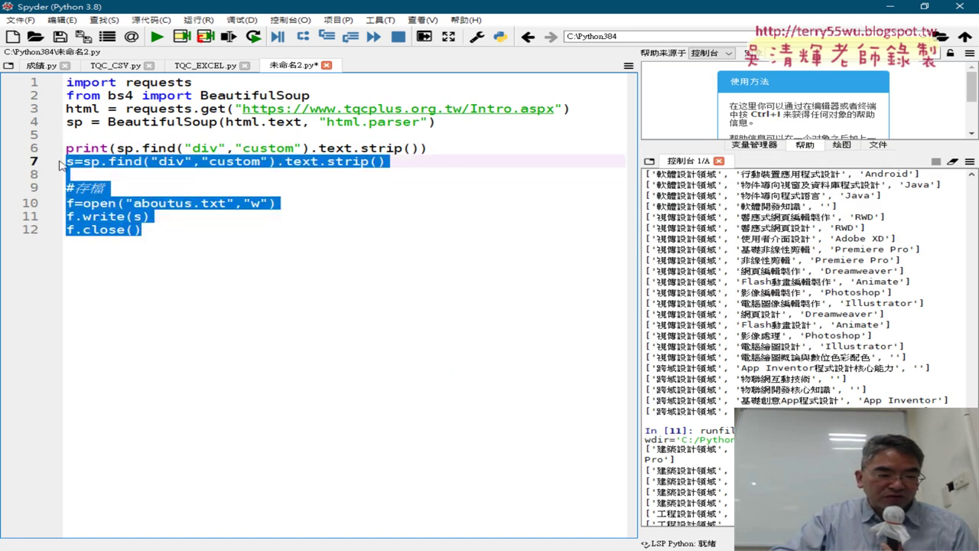
key(ctrl+1)
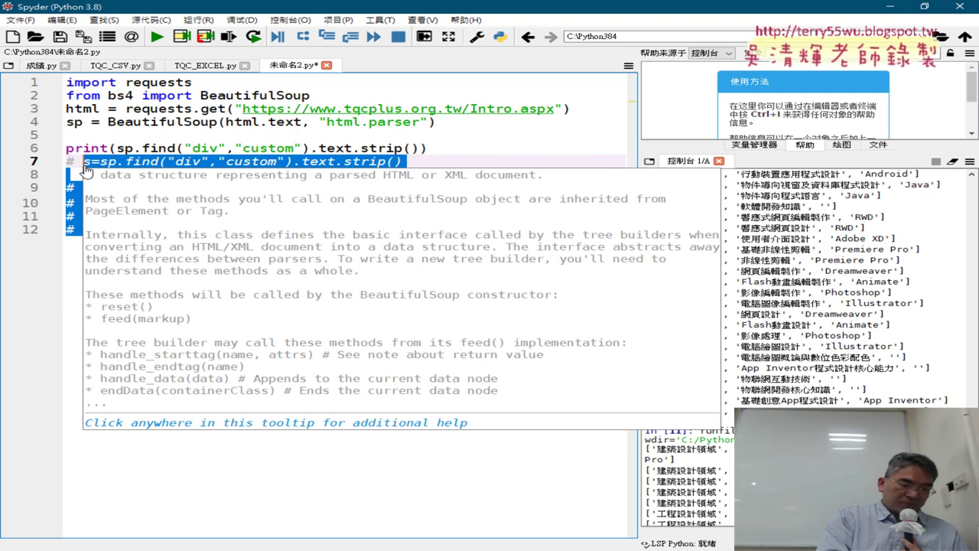
Step: Delete .strip() from line 6's print call and widen the console
click(455, 148)
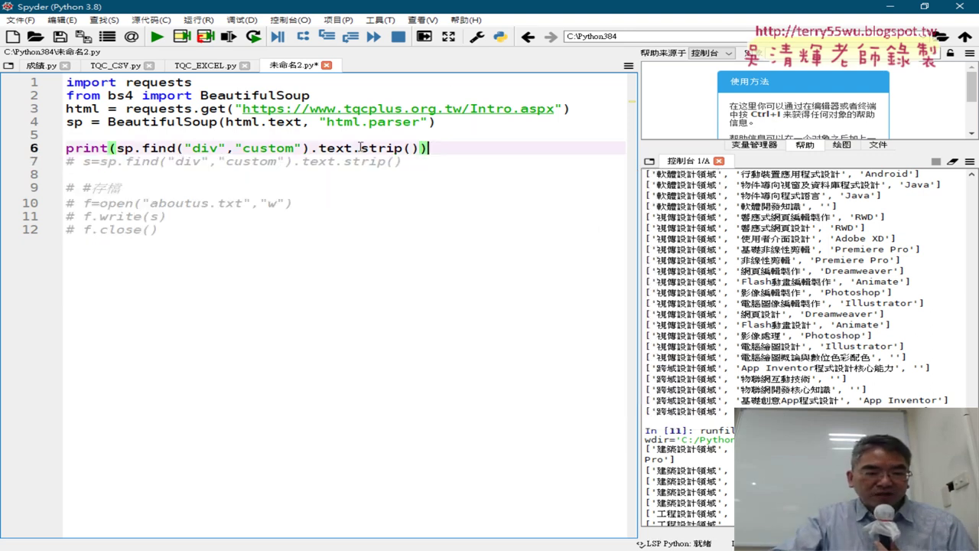
drag(352, 148, 404, 147)
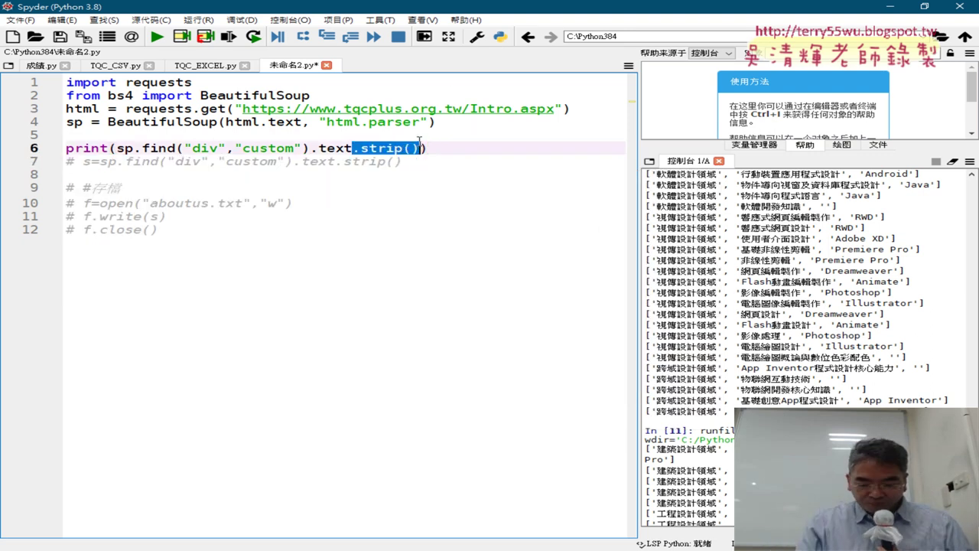
key(Delete)
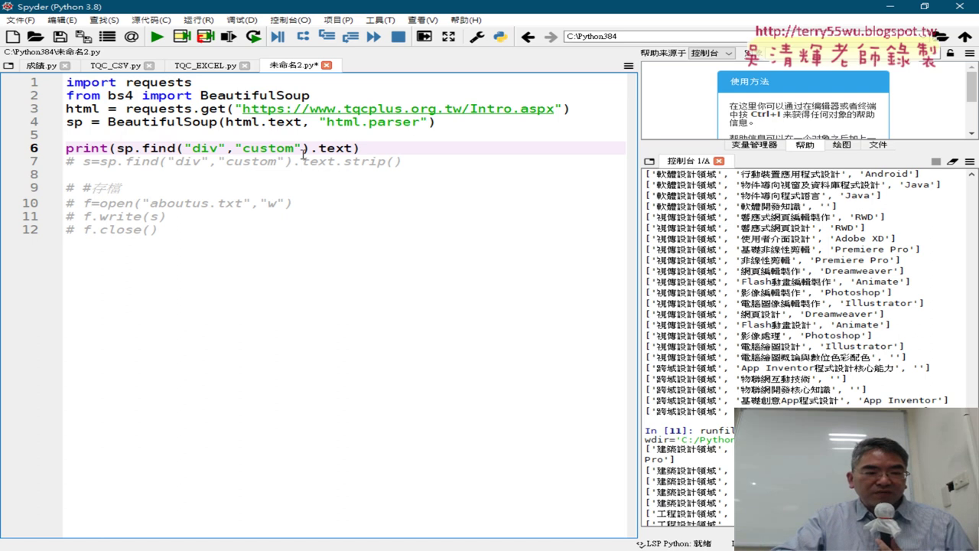
drag(353, 147, 328, 148)
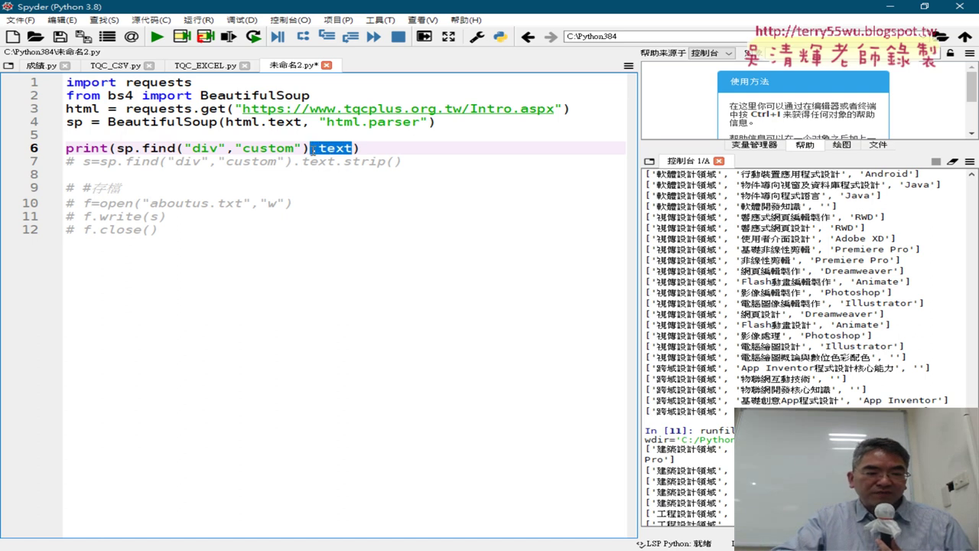
drag(640, 166, 395, 170)
Step: Re-run with F5 and highlight the leading and trailing whitespace in the In [13] output
key(F5)
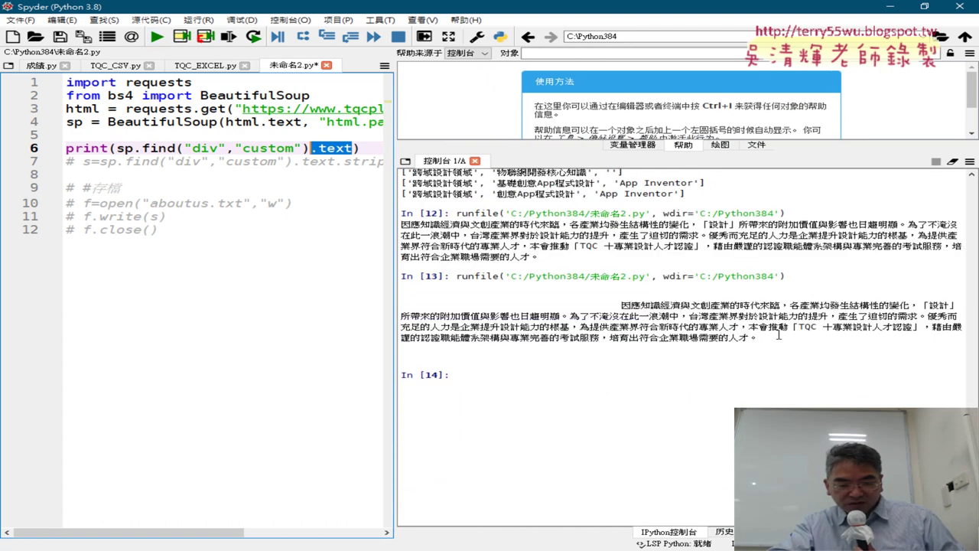
drag(779, 335, 406, 287)
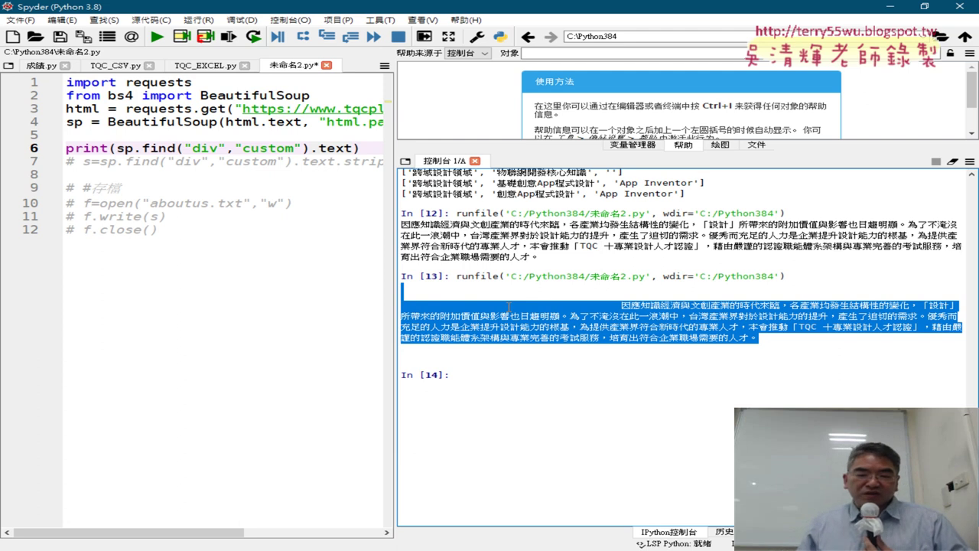
drag(621, 306, 402, 306)
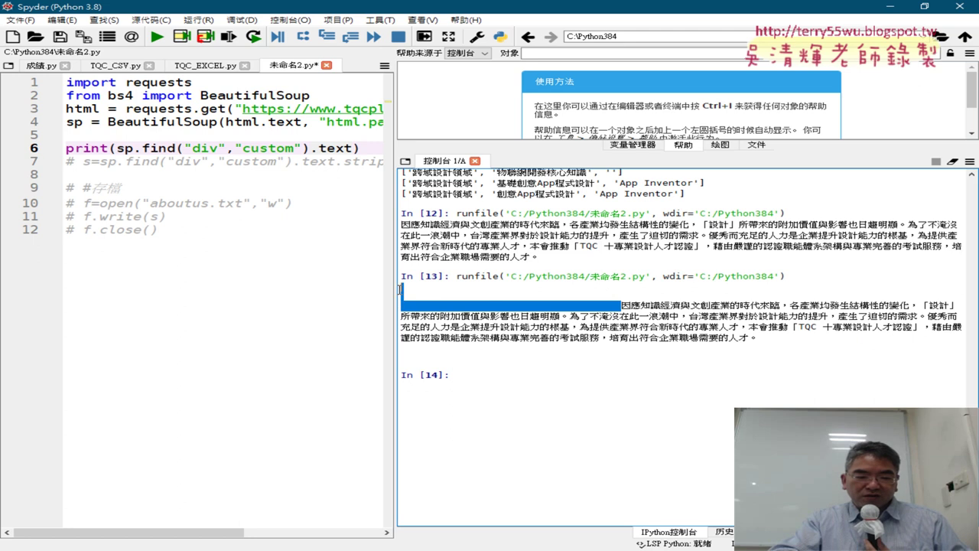
drag(755, 340, 777, 361)
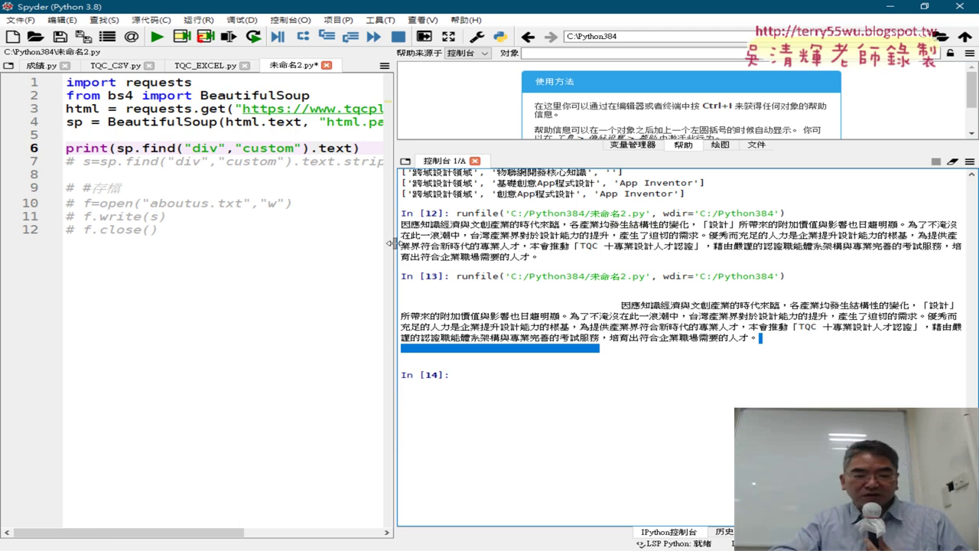
drag(392, 244, 527, 229)
text(.)
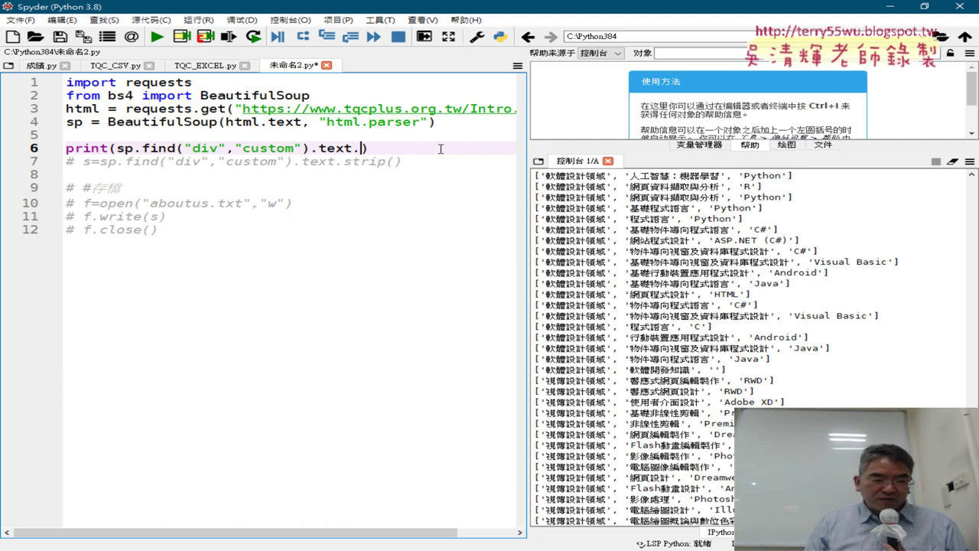
Step: Restore strip() on line 6, re-run, and compare In [13] with the trimmed In [14] output
text(st)
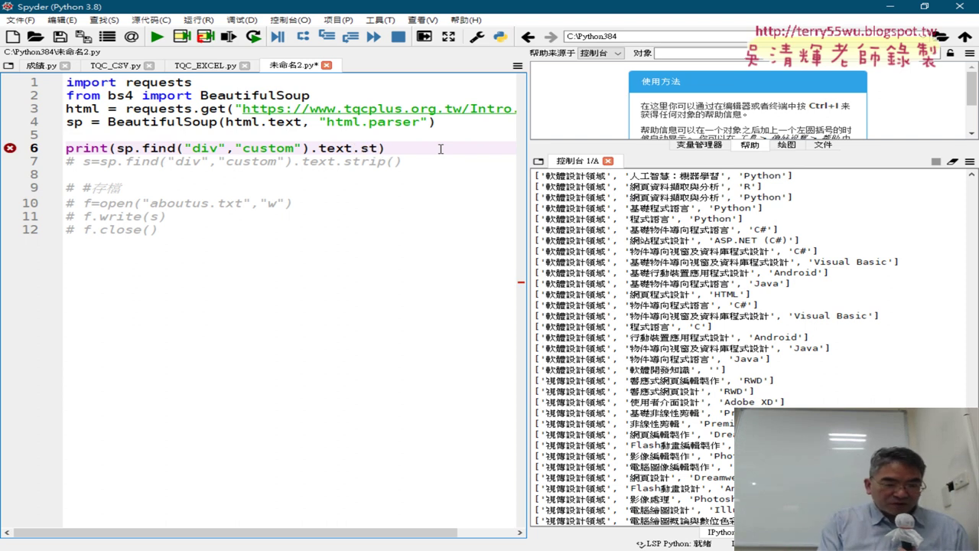
text(ri)
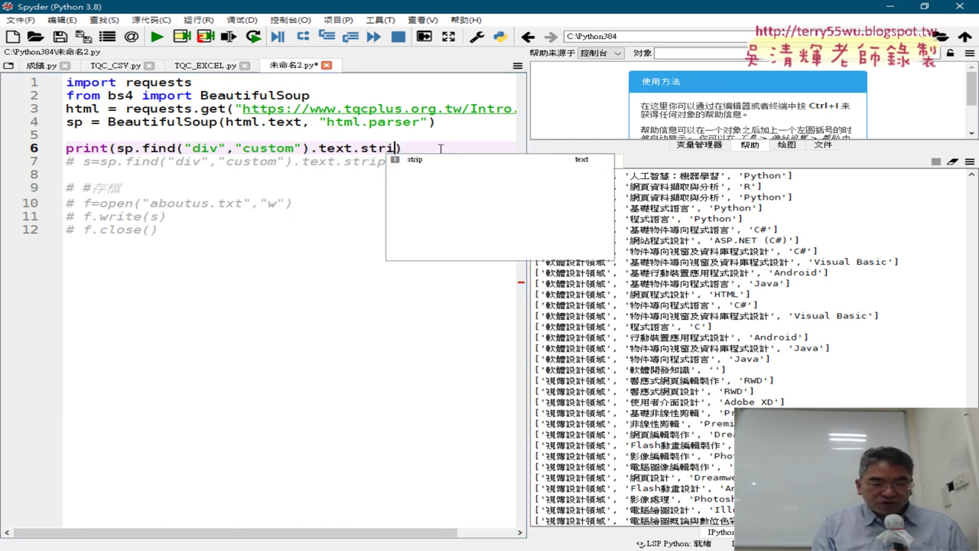
text(p()
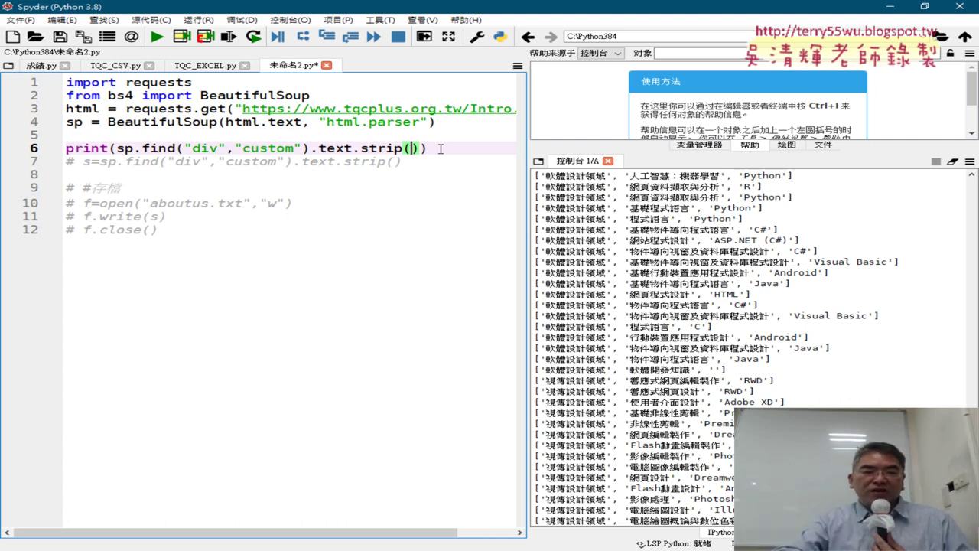
drag(353, 150, 415, 149)
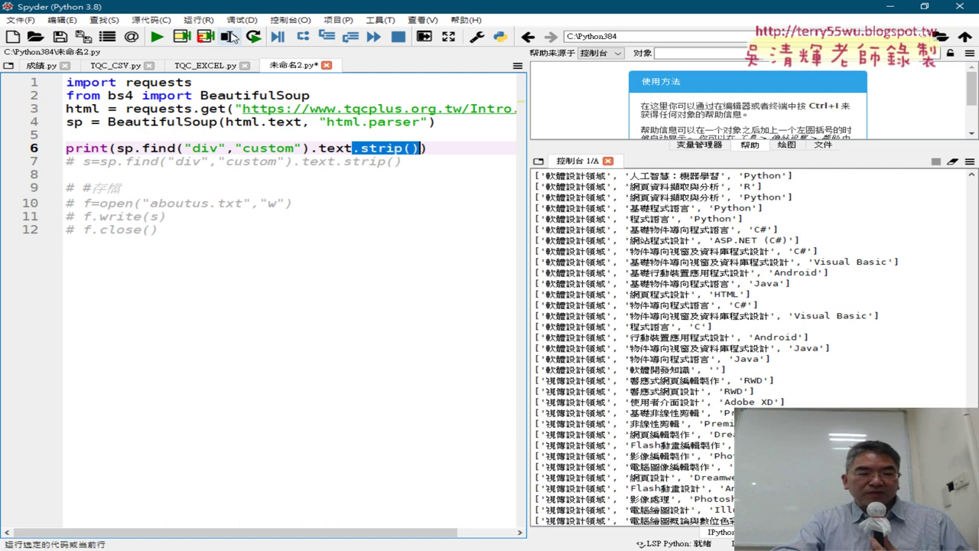
key(F5)
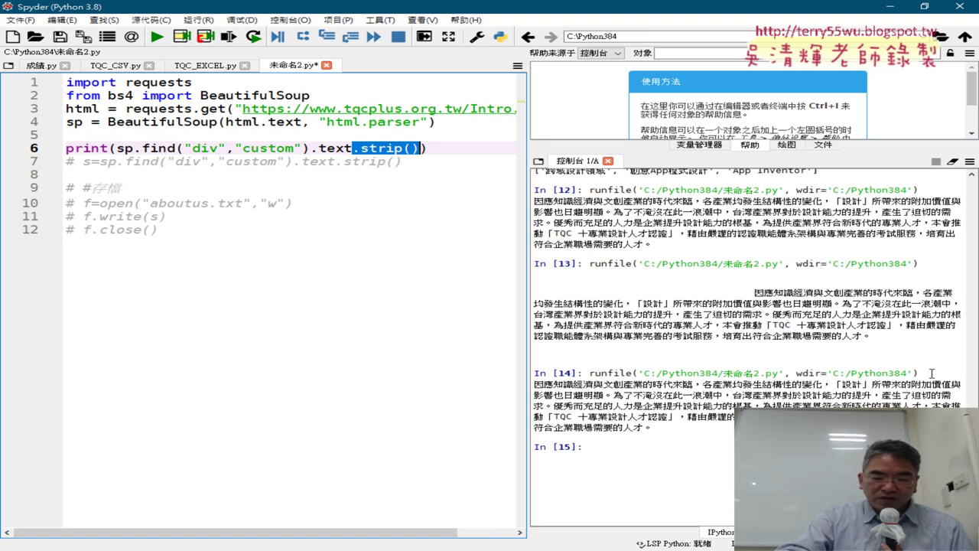
double_click(723, 287)
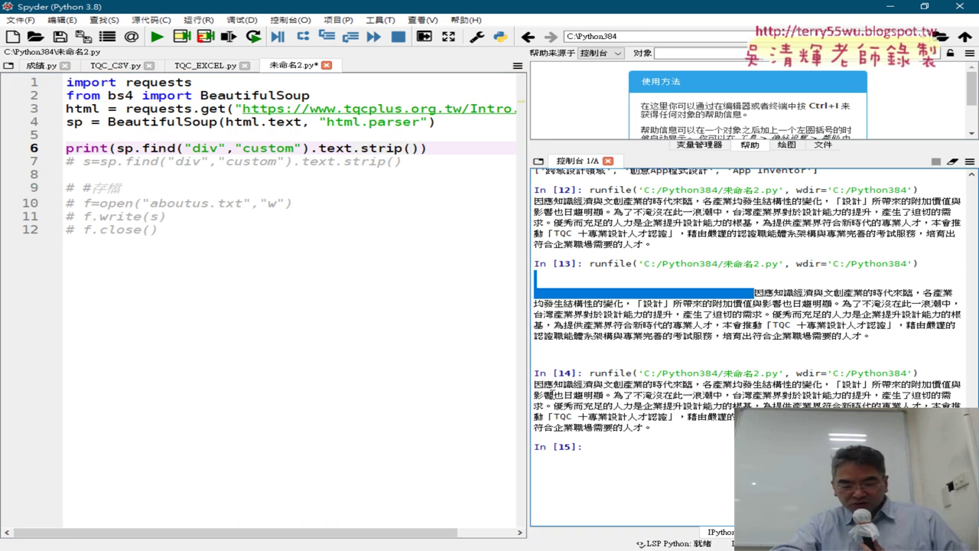
drag(533, 383, 654, 428)
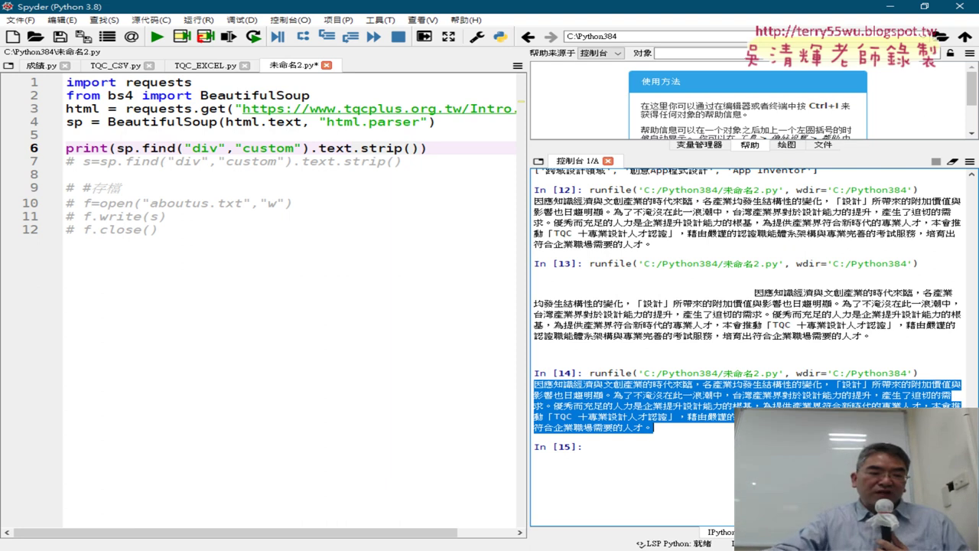
Step: Uncomment the aboutus.txt writing lines 9–12 and the s= assignment on line 7
drag(178, 241, 66, 188)
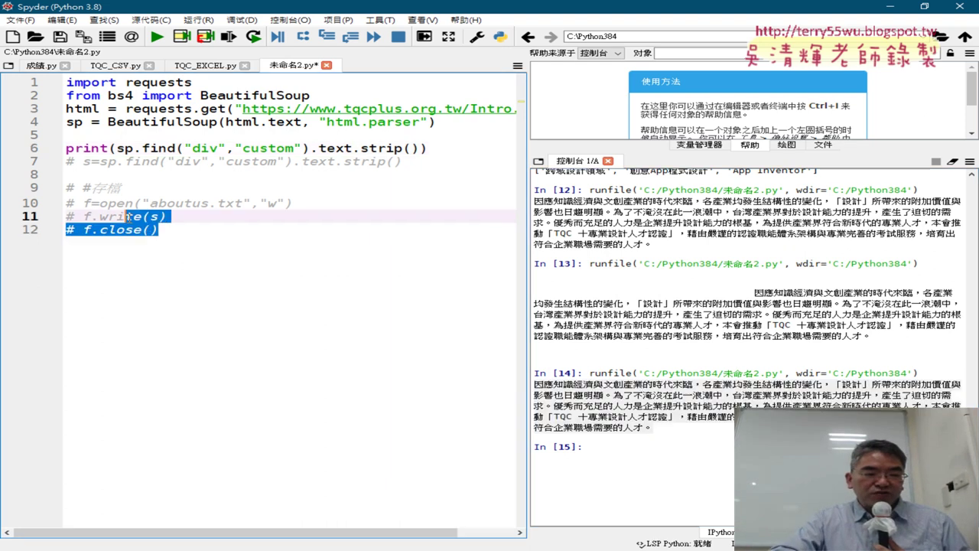
key(ctrl+1)
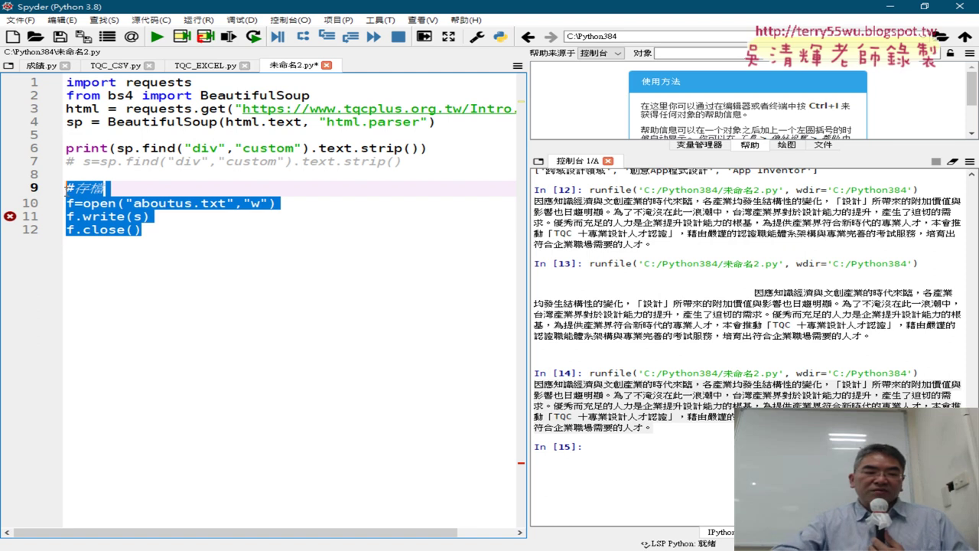
click(199, 222)
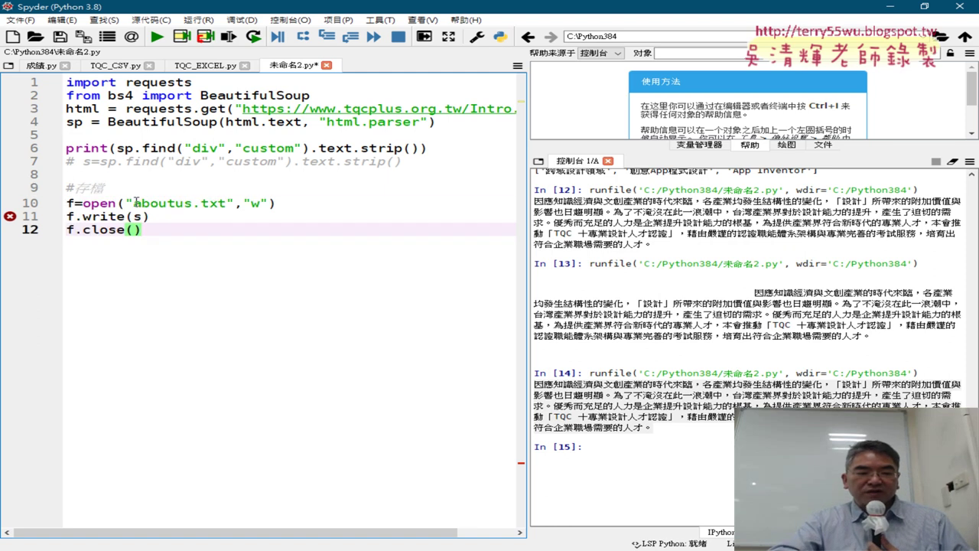
drag(134, 203, 226, 203)
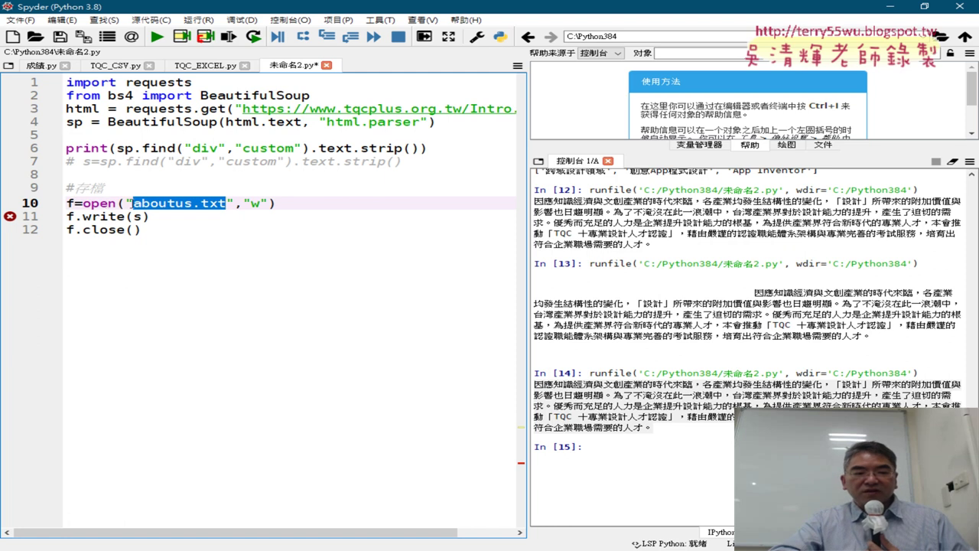
click(243, 203)
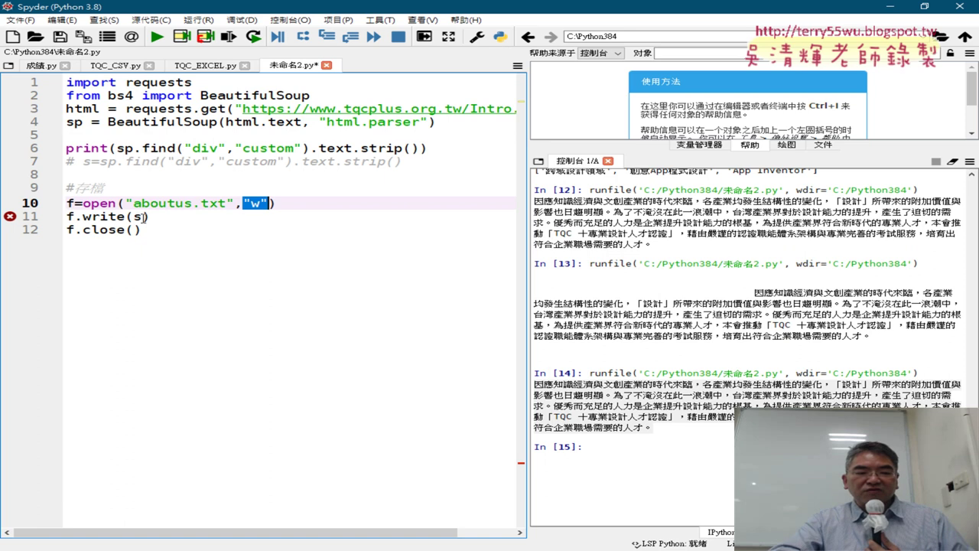
drag(149, 217, 82, 216)
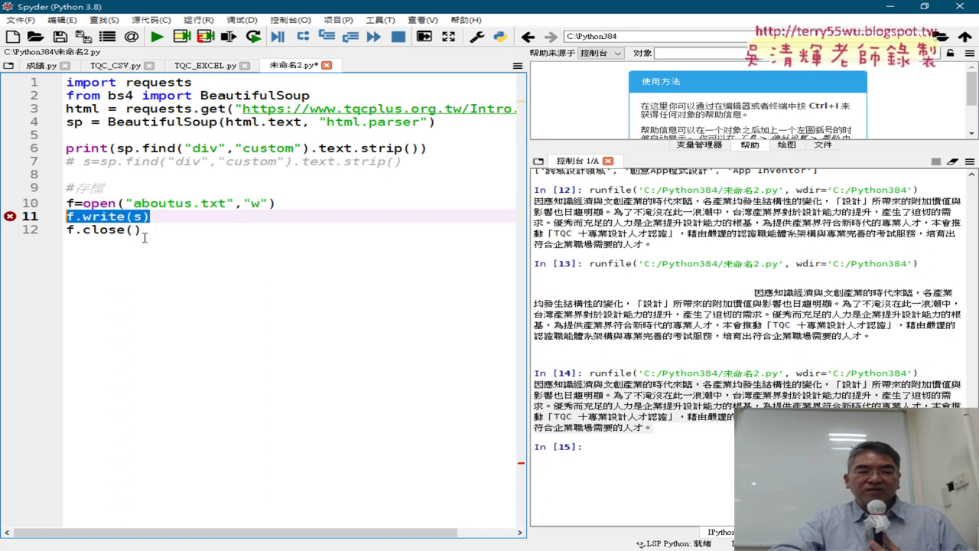
drag(85, 159, 66, 161)
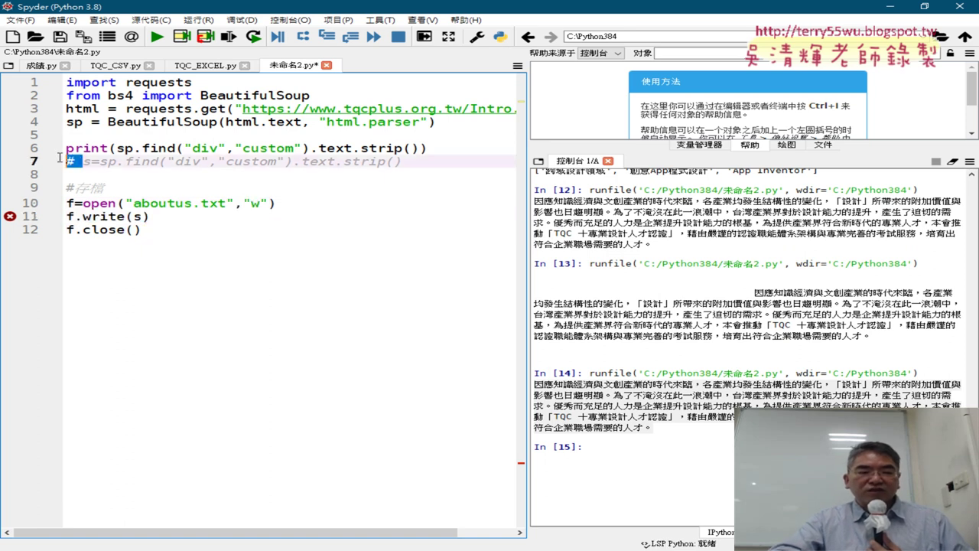
key(Delete)
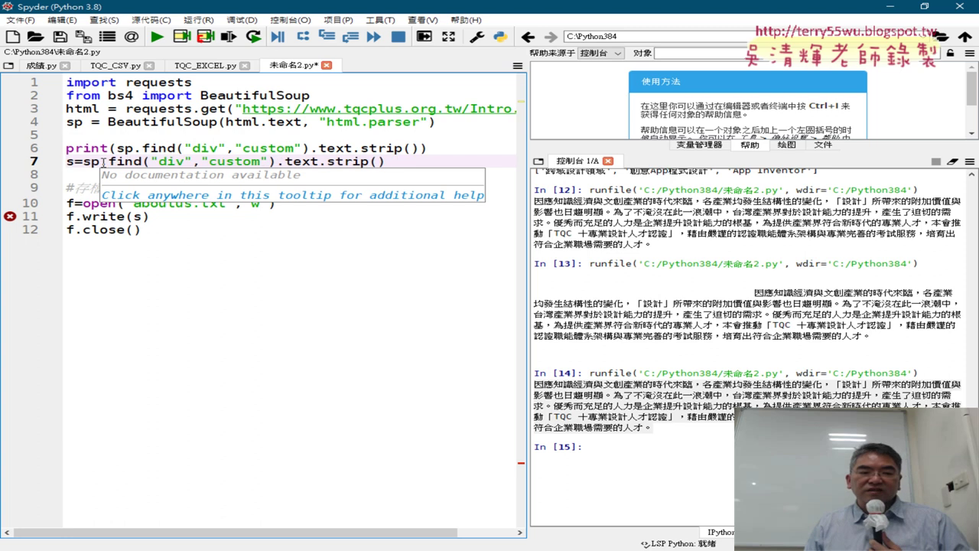
Step: Run the full script to write the stripped About Us text to aboutus.txt
click(117, 148)
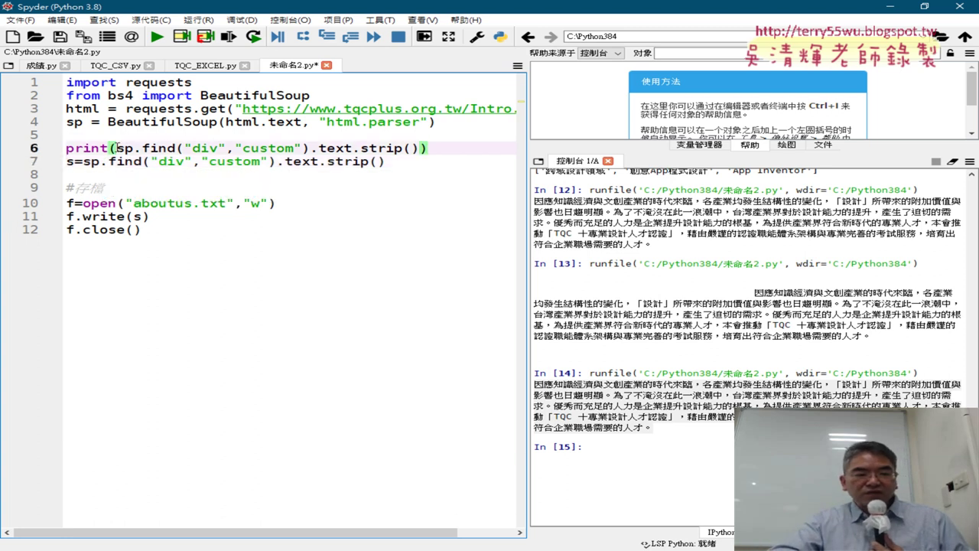
drag(83, 162, 143, 161)
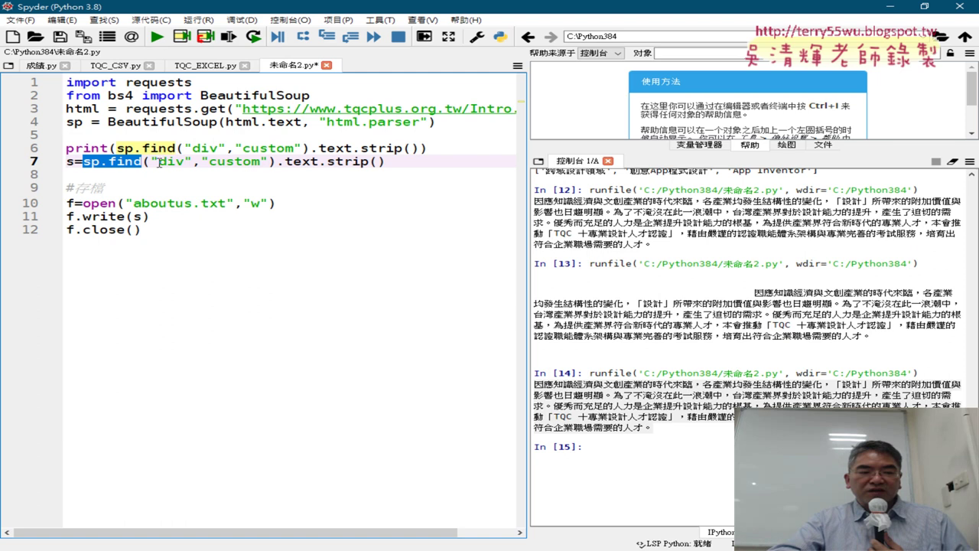
mouse_move(150, 161)
mouse_down()
mouse_move(387, 161)
mouse_move(116, 149)
mouse_up()
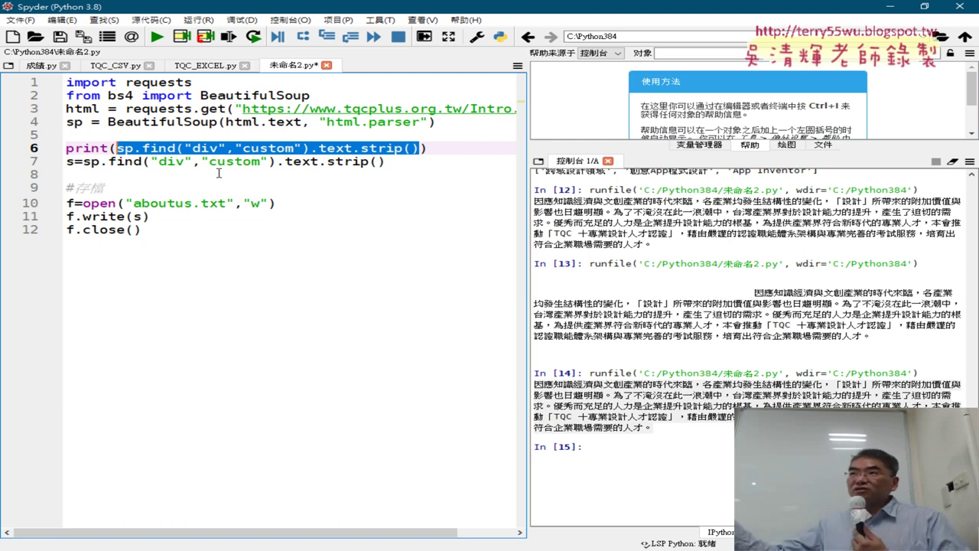
click(158, 38)
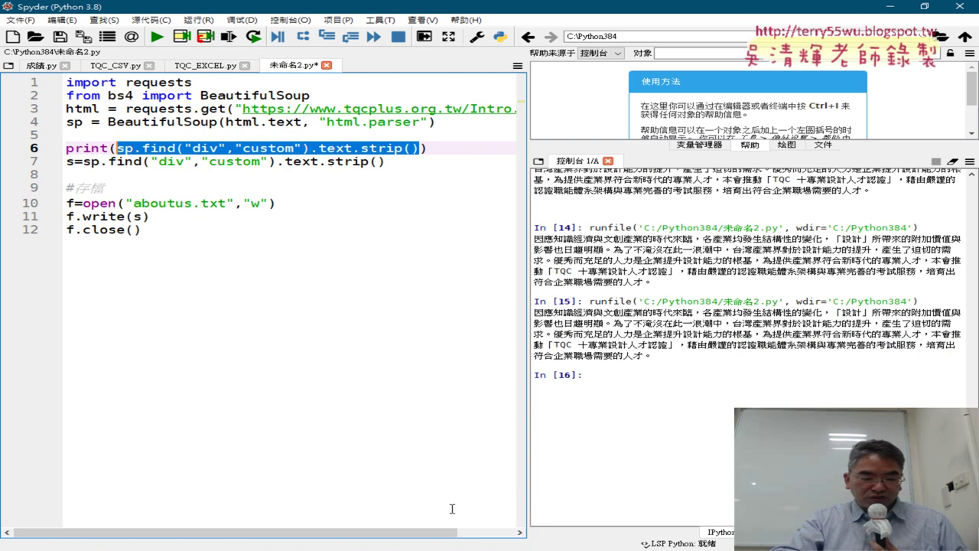
click(294, 549)
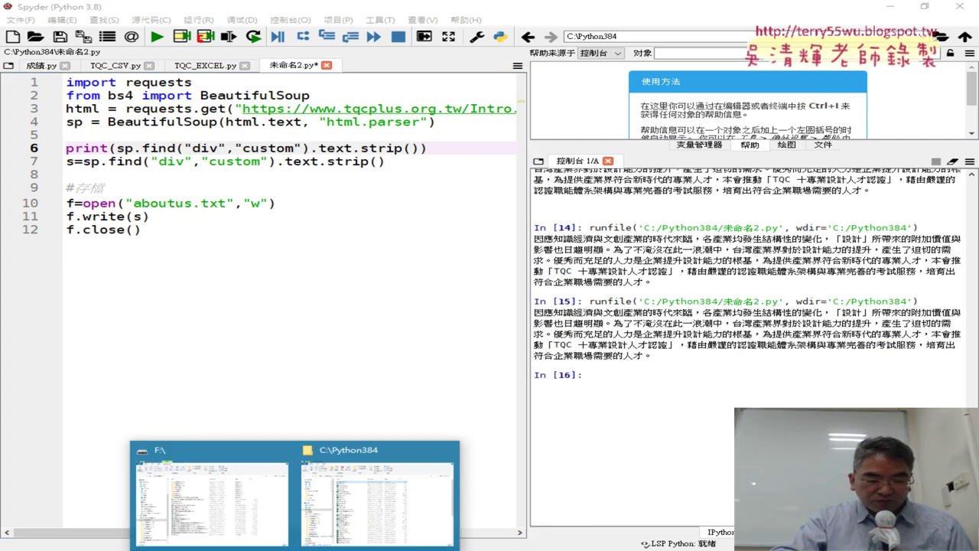
click(378, 497)
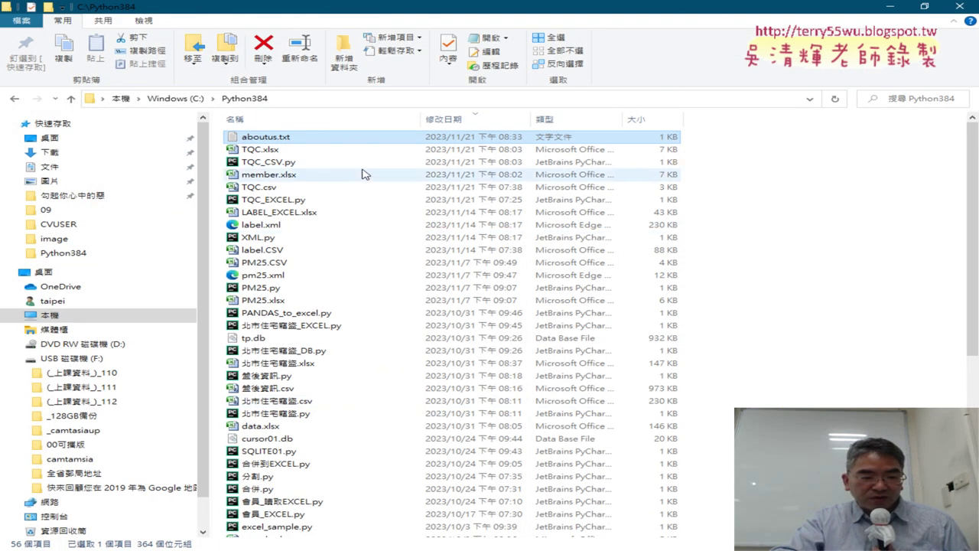
double_click(355, 139)
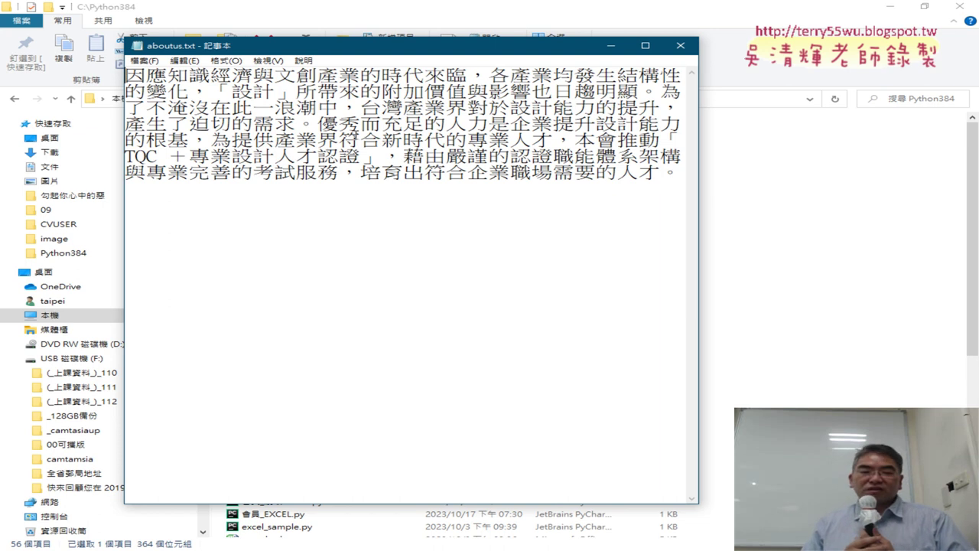
click(680, 45)
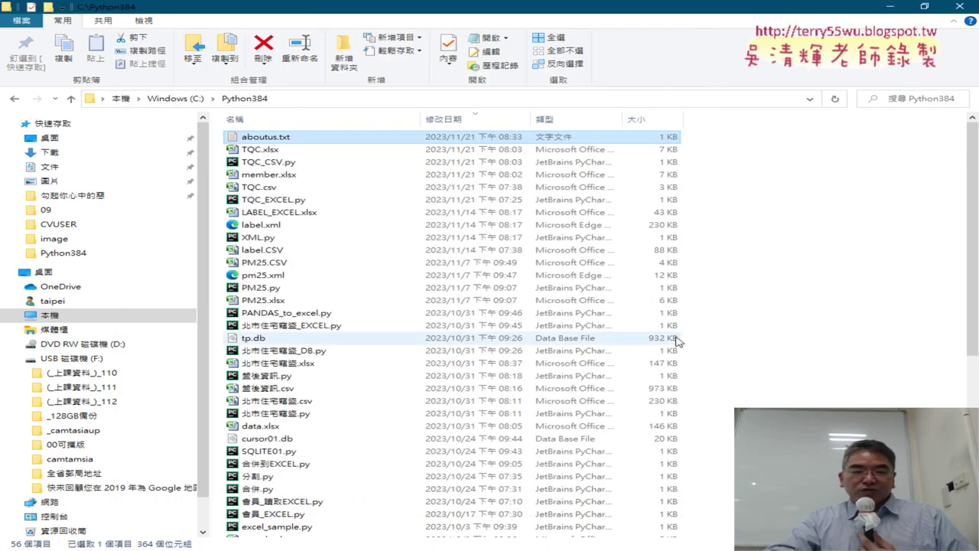
click(881, 9)
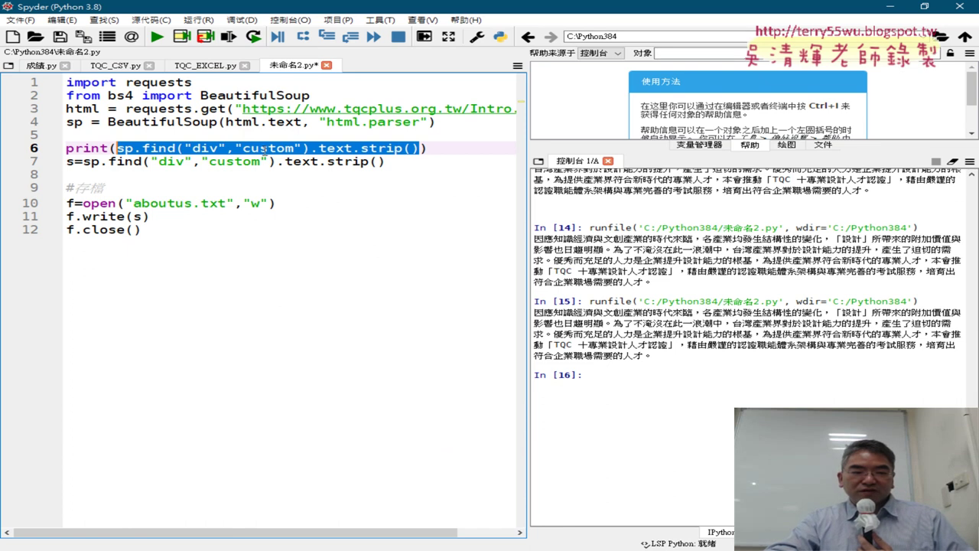
Step: Deselect the text in the Spyder script, leaving line 7 unchanged, and return to Chrome
click(226, 147)
mouse_move(305, 158)
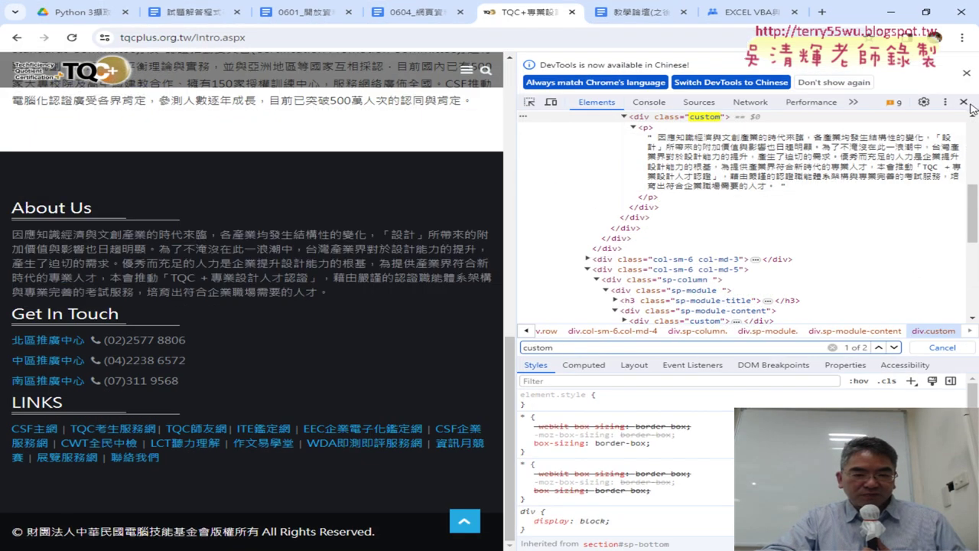
Step: Close DevTools, circle the About Us paragraph and LINKS list with the pen, then erase the marks
click(964, 103)
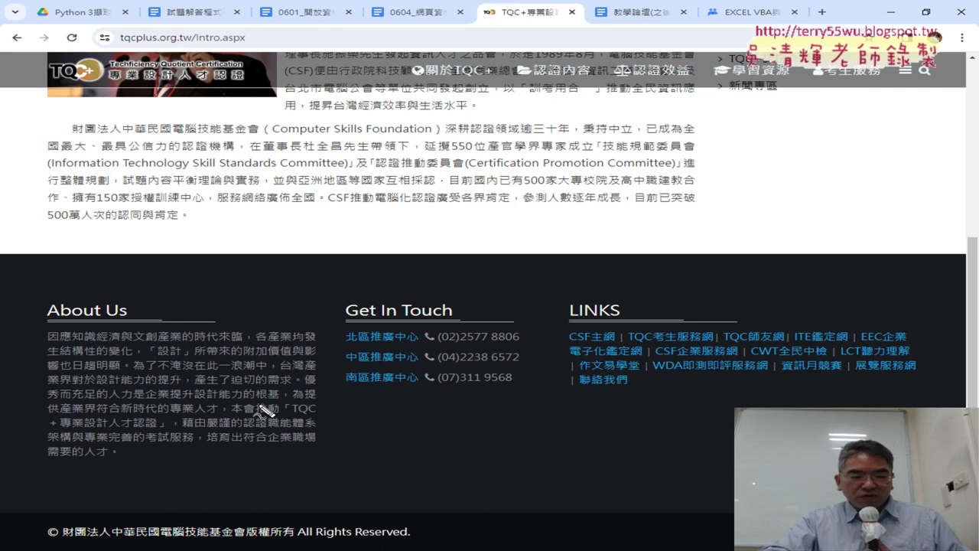
mouse_move(214, 469)
mouse_down()
mouse_move(329, 428)
mouse_move(191, 464)
mouse_up()
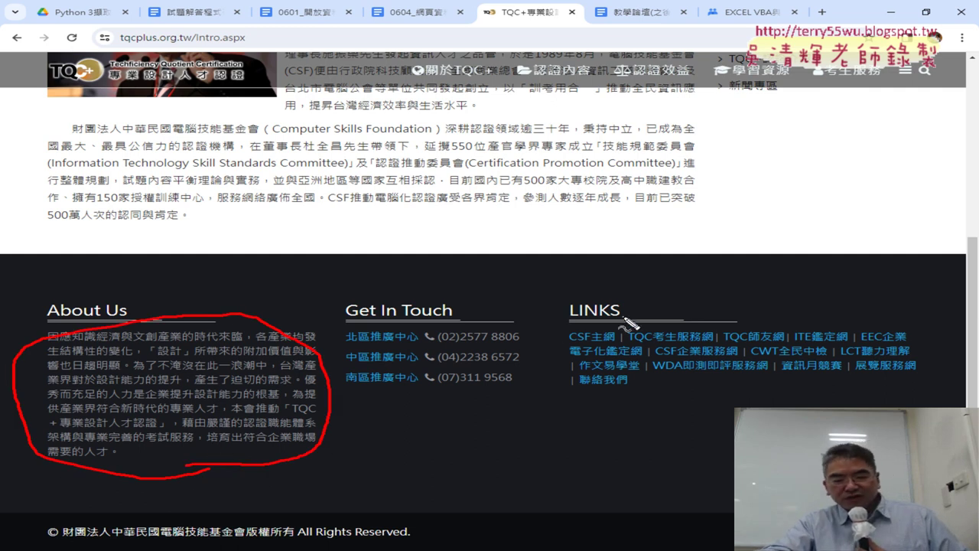
drag(620, 321, 623, 325)
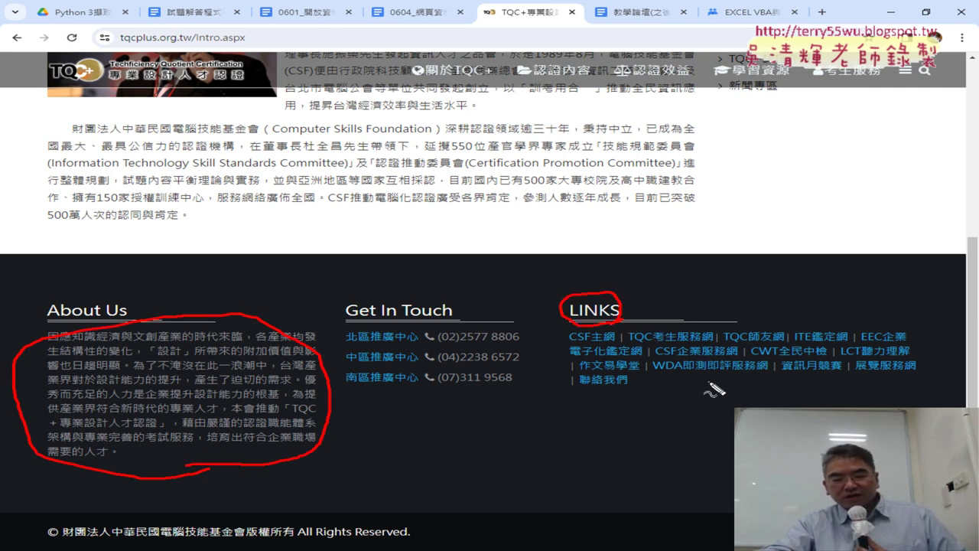
mouse_move(700, 407)
mouse_down()
mouse_move(565, 329)
mouse_move(690, 417)
mouse_up()
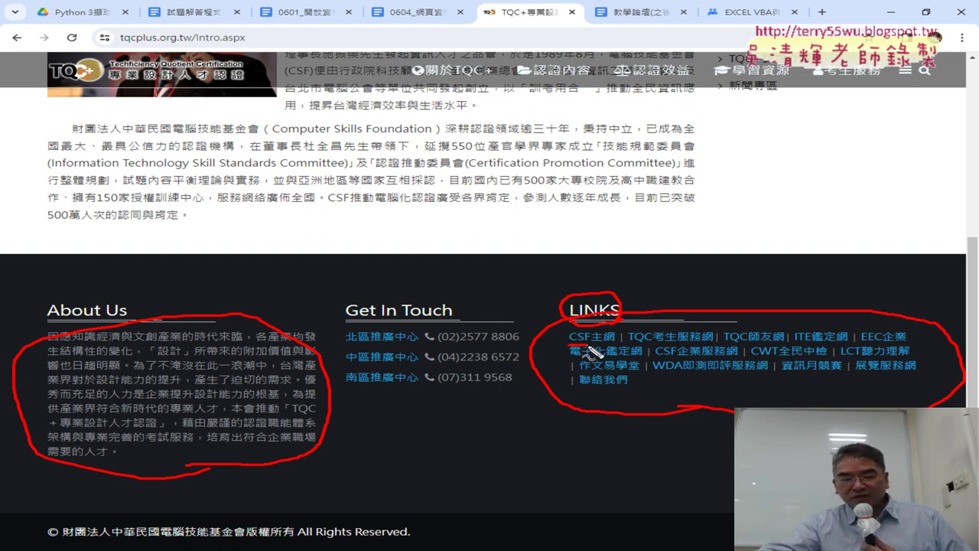
drag(590, 349, 621, 348)
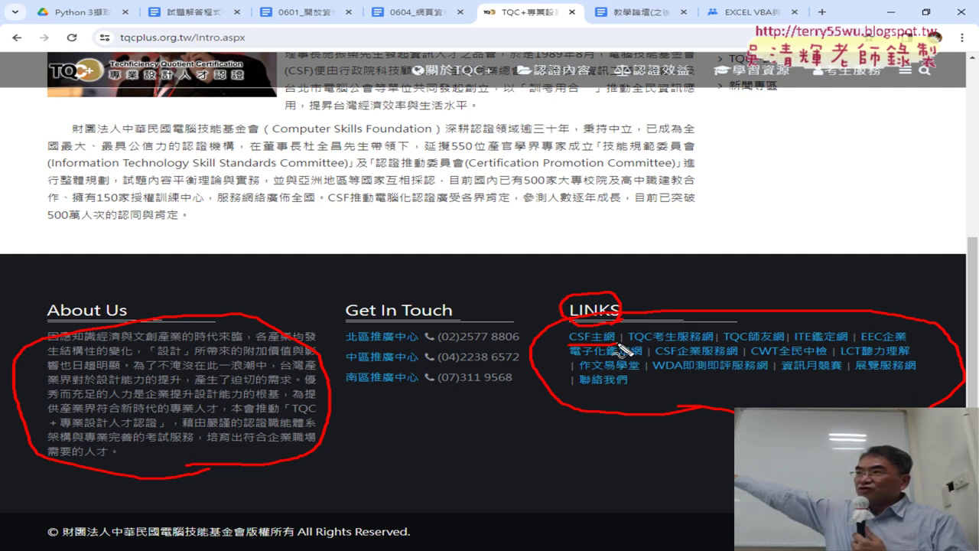
key(Escape)
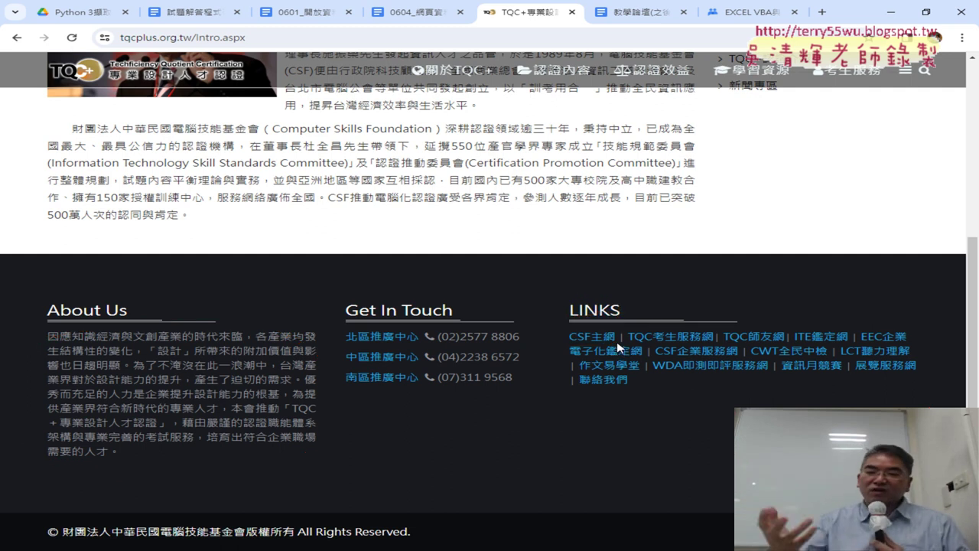
Step: Inspect the CSF主網 link's HTML element in DevTools
right_click(592, 340)
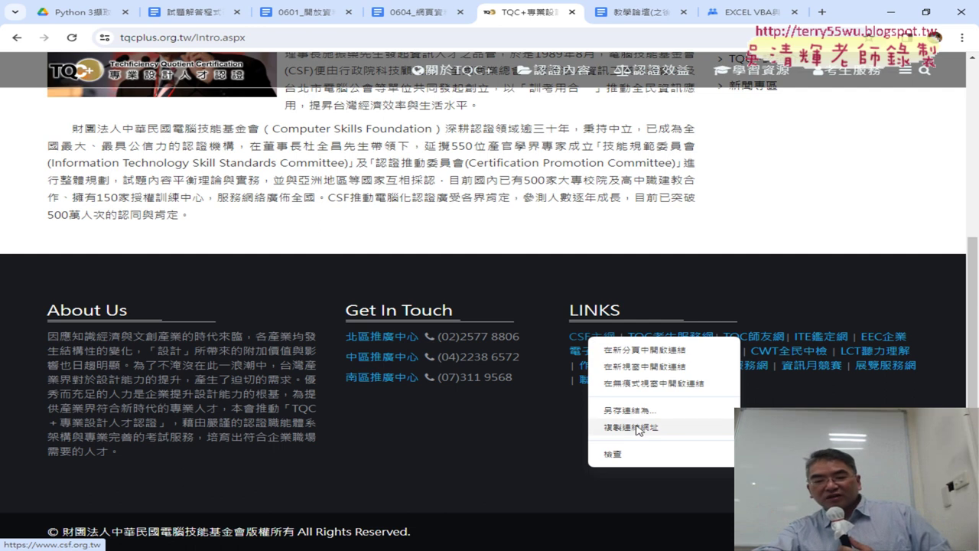
click(636, 461)
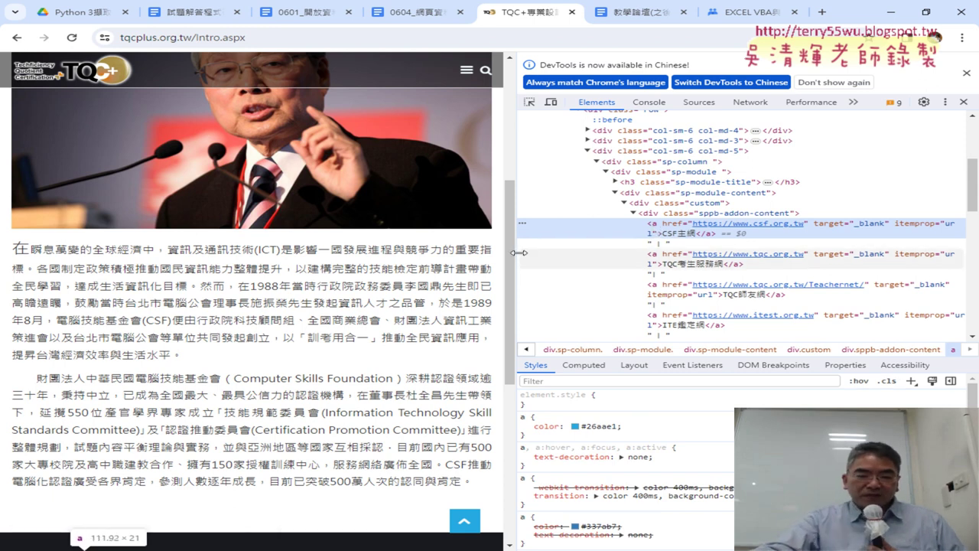
drag(509, 260, 510, 441)
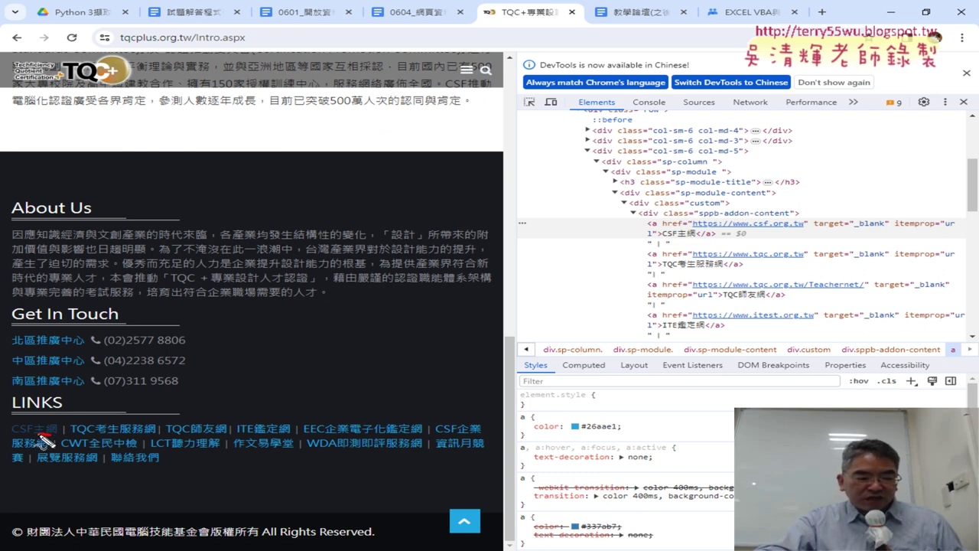
drag(52, 433, 12, 434)
drag(660, 228, 648, 227)
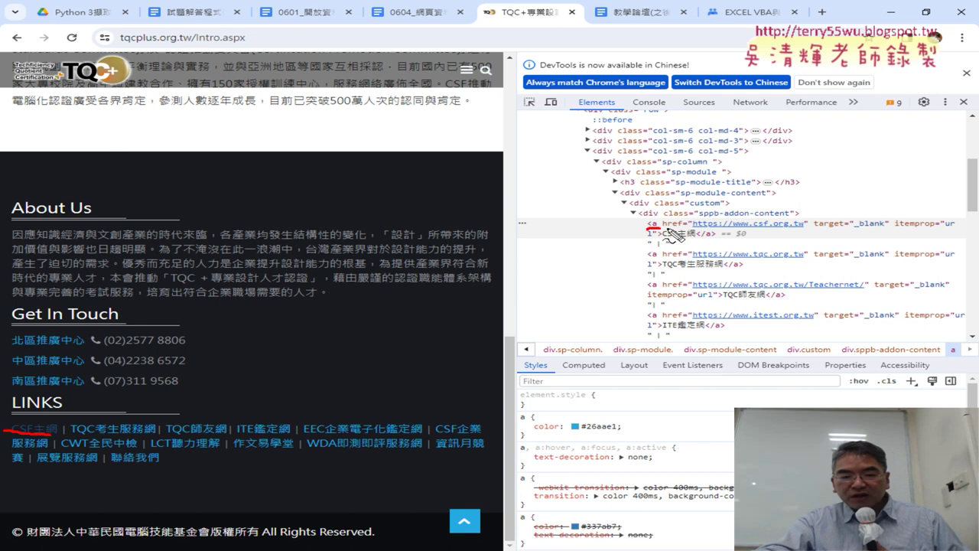
drag(663, 227, 683, 227)
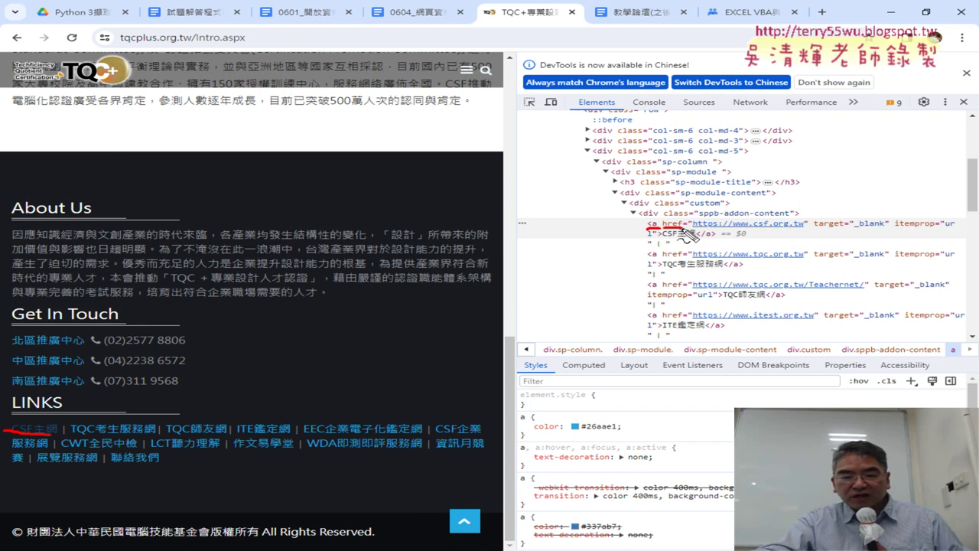
drag(803, 231, 814, 241)
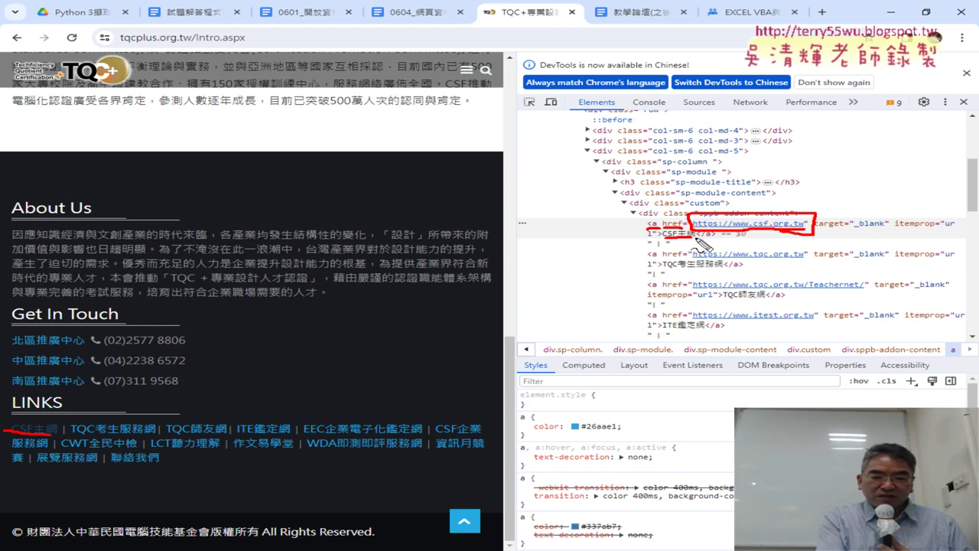
key(Escape)
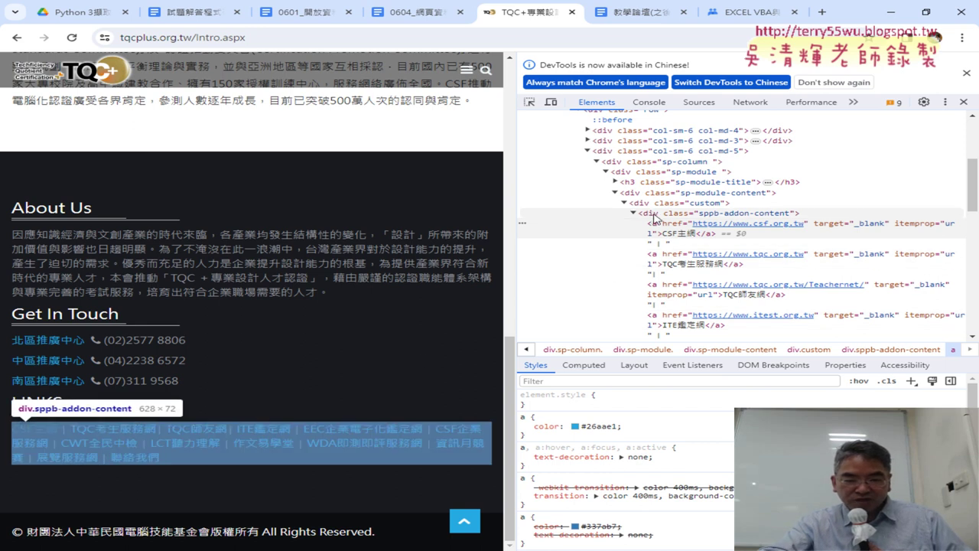
Step: Select the div wrapping the links and search the Elements panel for sppb-addon-content
click(755, 216)
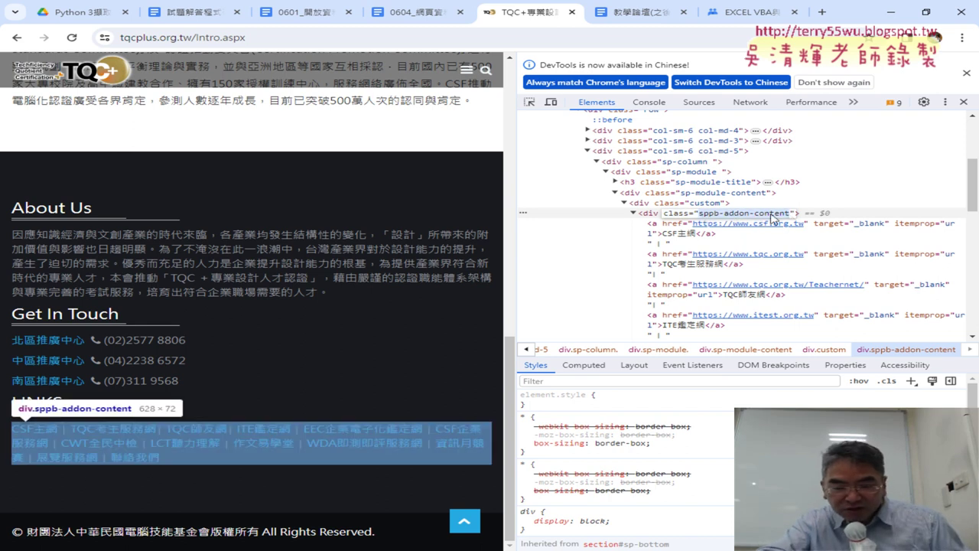
right_click(773, 218)
click(669, 272)
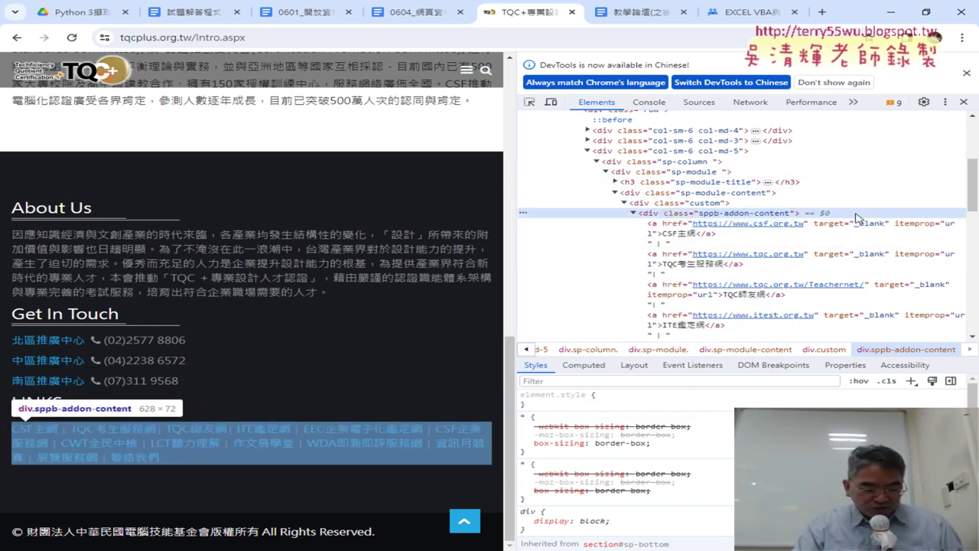
key(ctrl+f)
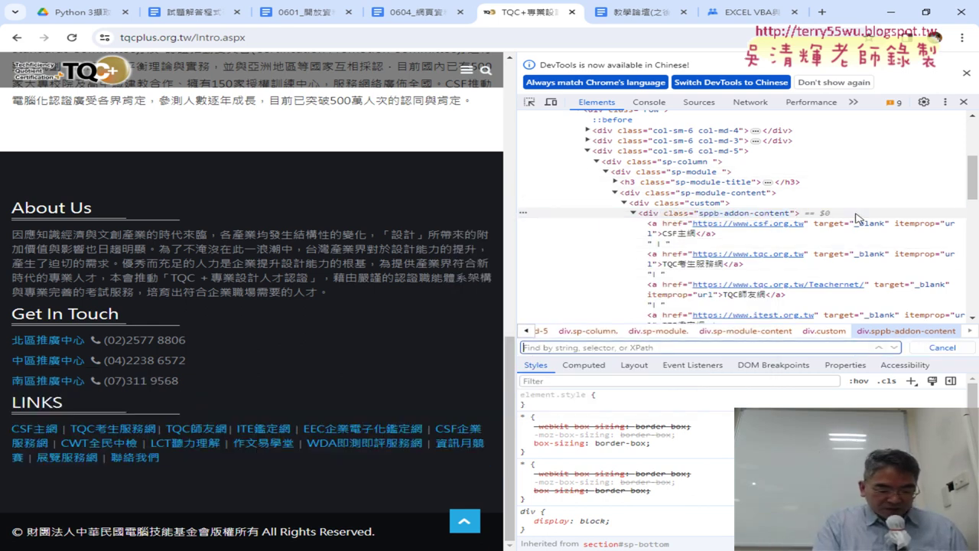
text(sppb-addon-content)
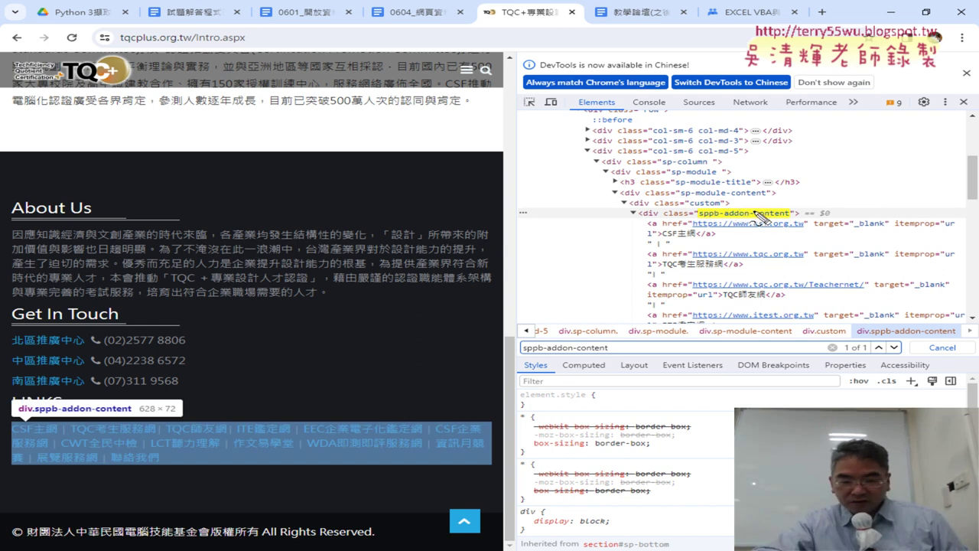
Step: Outline the matched sppb-addon-content block and underline its first anchor tag
drag(769, 210, 616, 348)
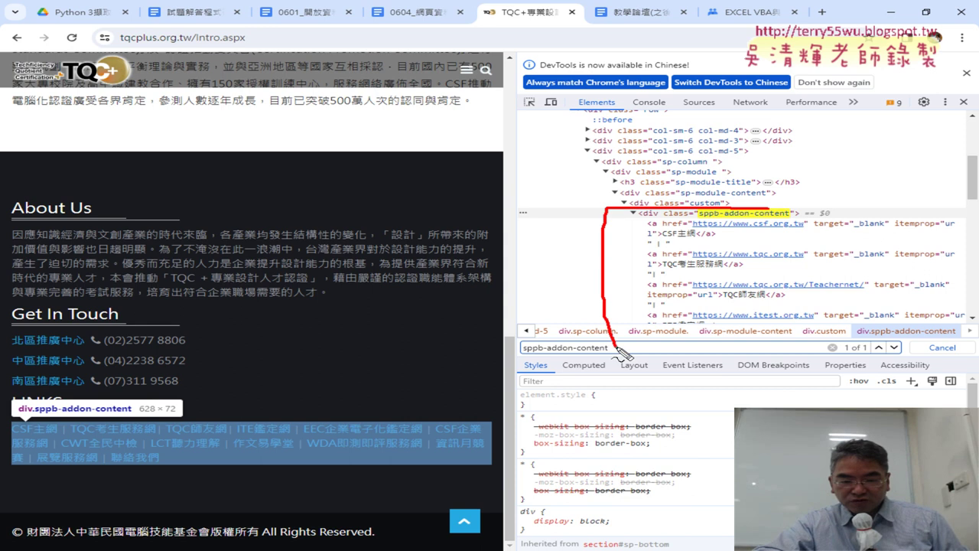
drag(768, 210, 623, 373)
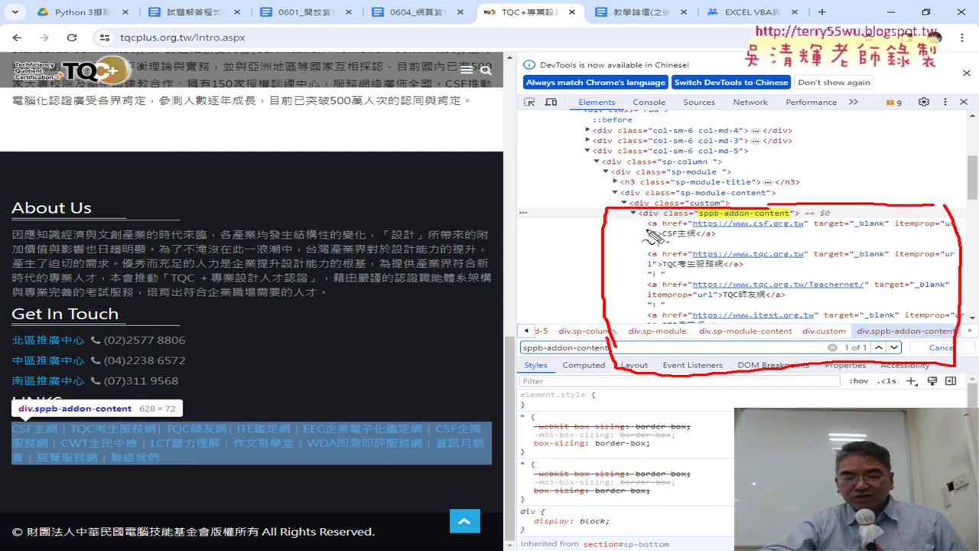
drag(647, 230, 659, 230)
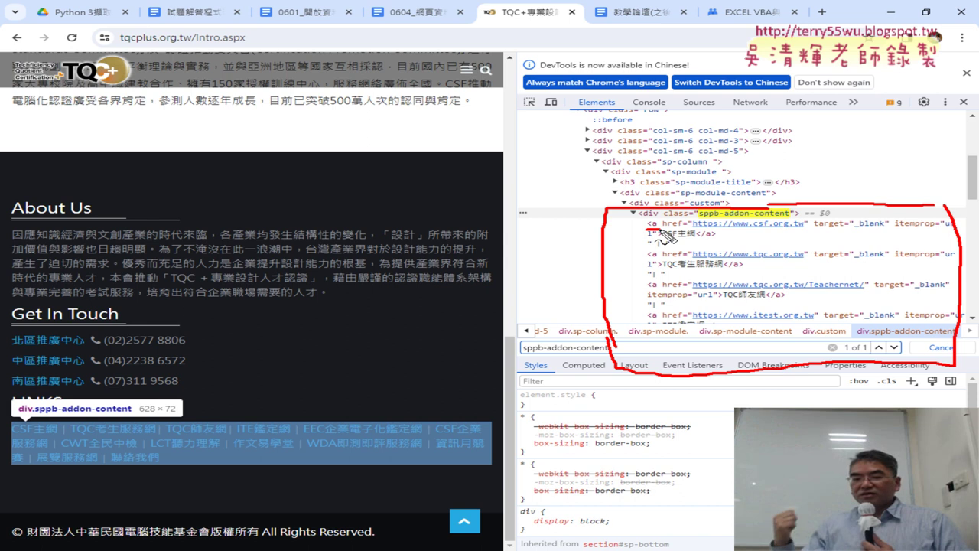